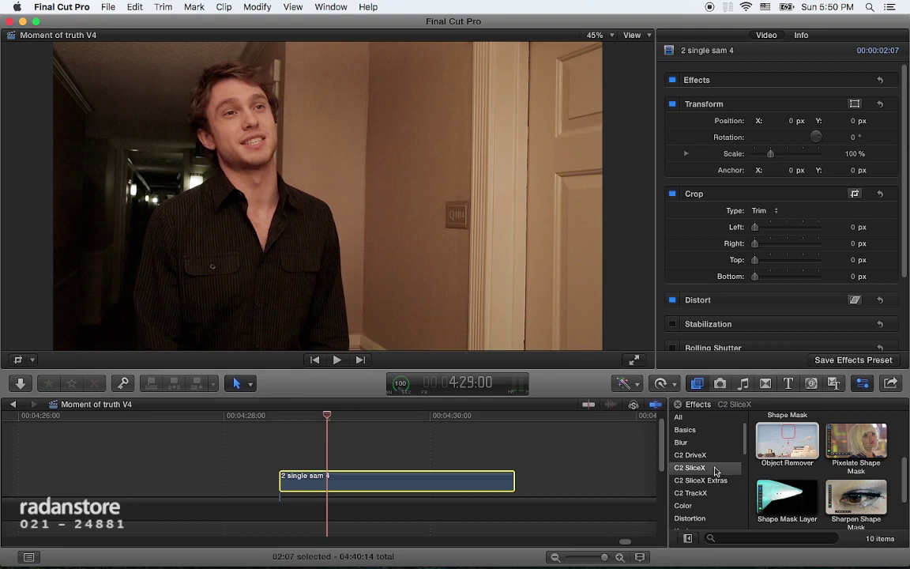
Apply Colorista III from the Magic Bullet Suite effects to the clip.
scroll(716, 479, down, 2)
scroll(713, 494, down, 1)
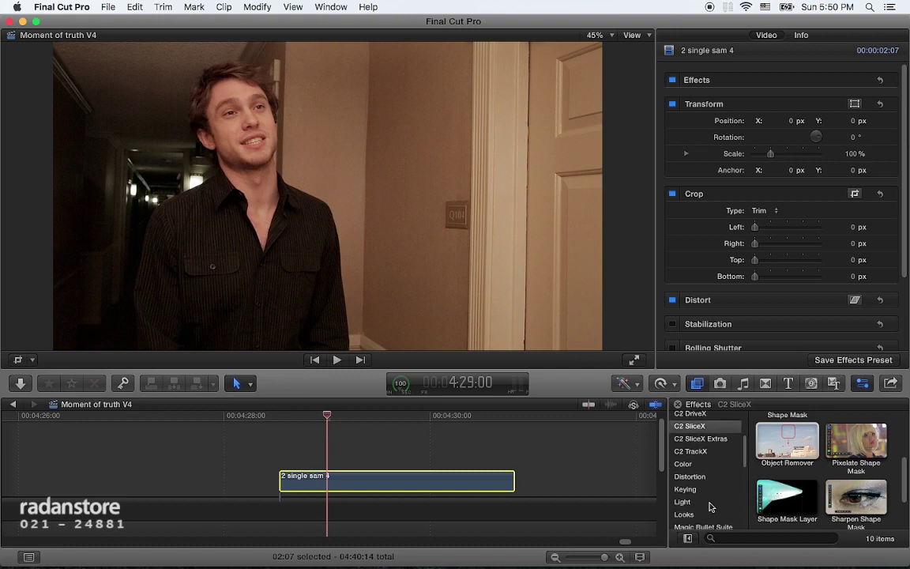
click(709, 502)
click(710, 515)
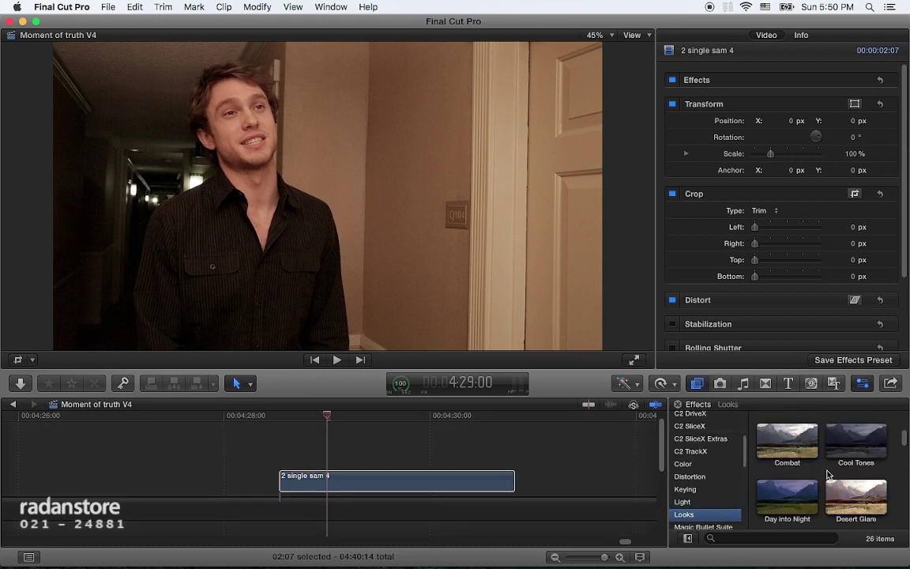
scroll(707, 506, down, 3)
click(715, 491)
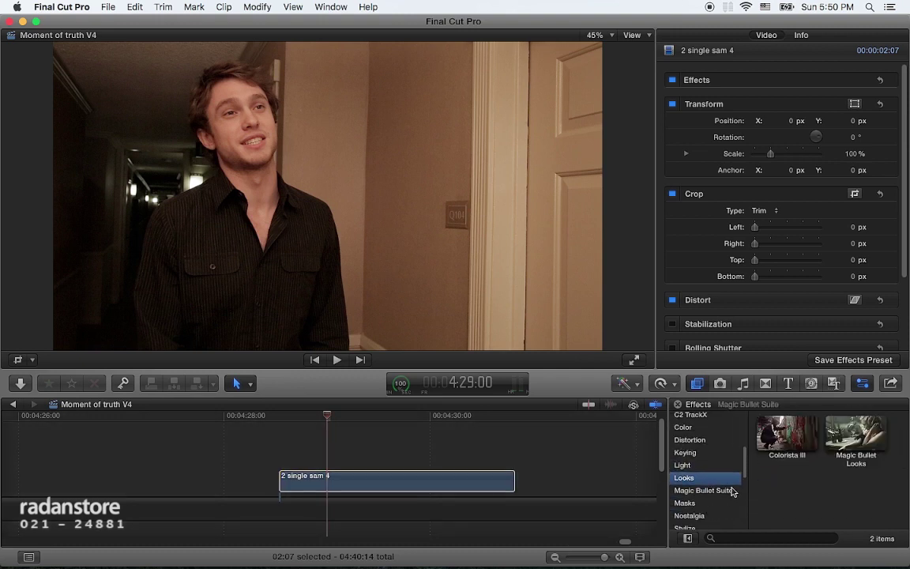
drag(787, 434, 431, 482)
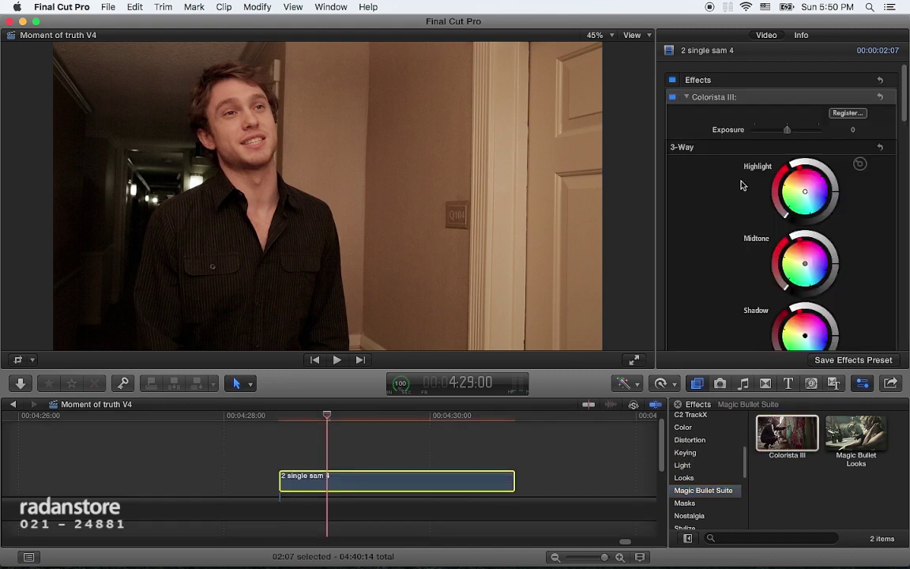
Tint Colorista III's shadows toward cyan and its highlights toward a slightly green blue.
scroll(907, 132, down, 5)
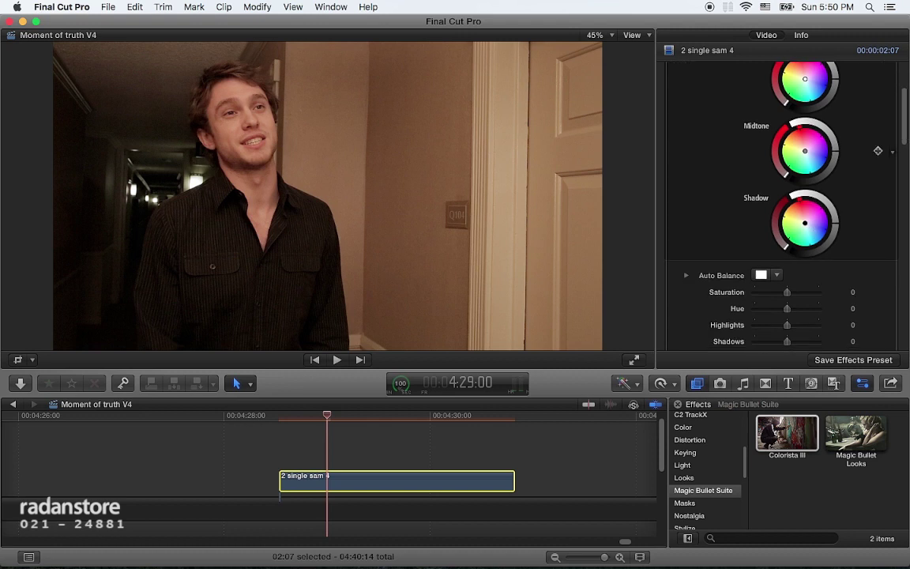
drag(805, 223, 808, 230)
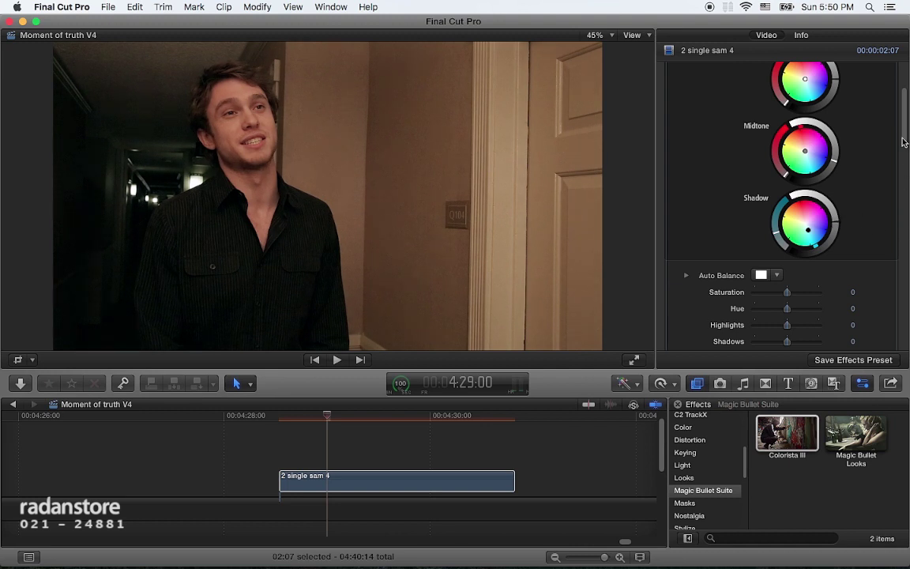
scroll(815, 129, up, 3)
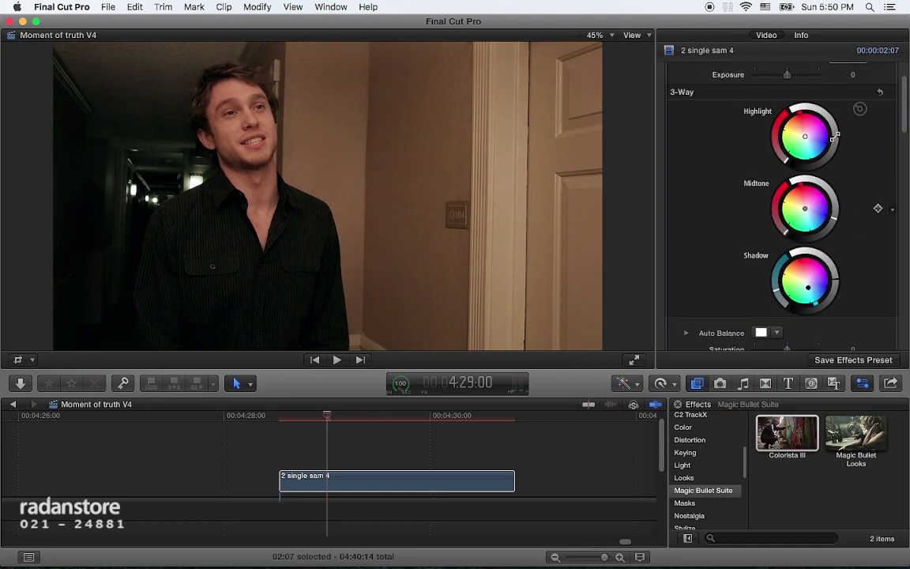
drag(805, 136, 810, 145)
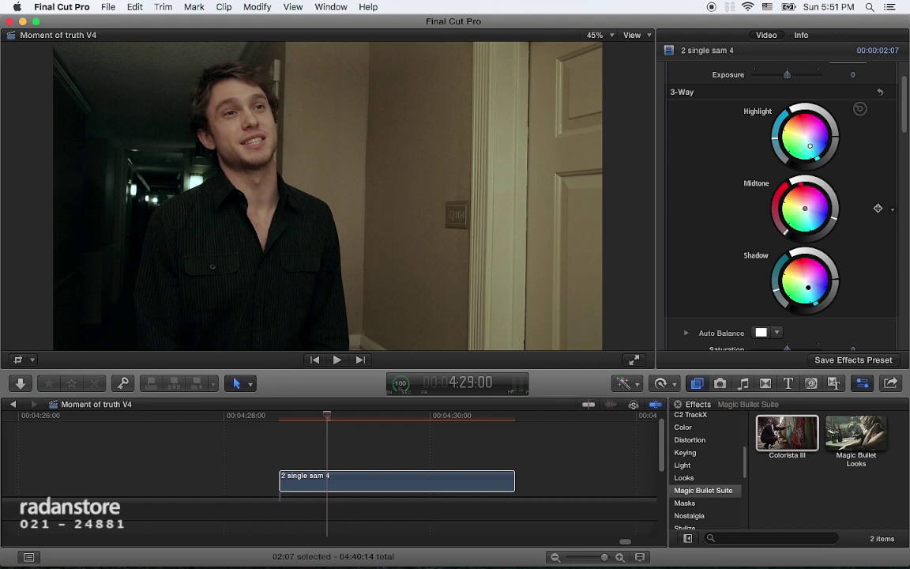
drag(810, 146, 811, 147)
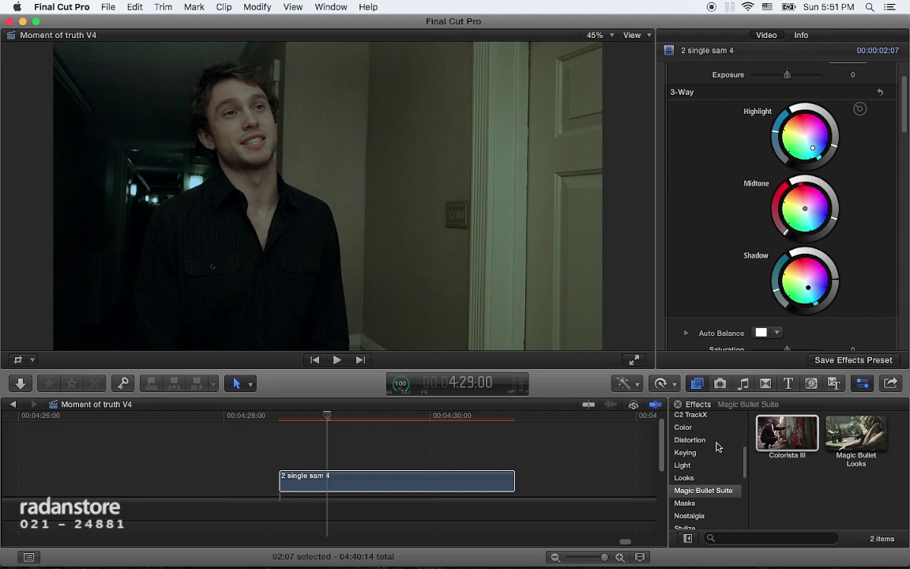
Stack Colorista III With Shape Mask from C2 SliceX Extras onto the clip, collapsing the first Colorista III.
scroll(743, 450, up, 2)
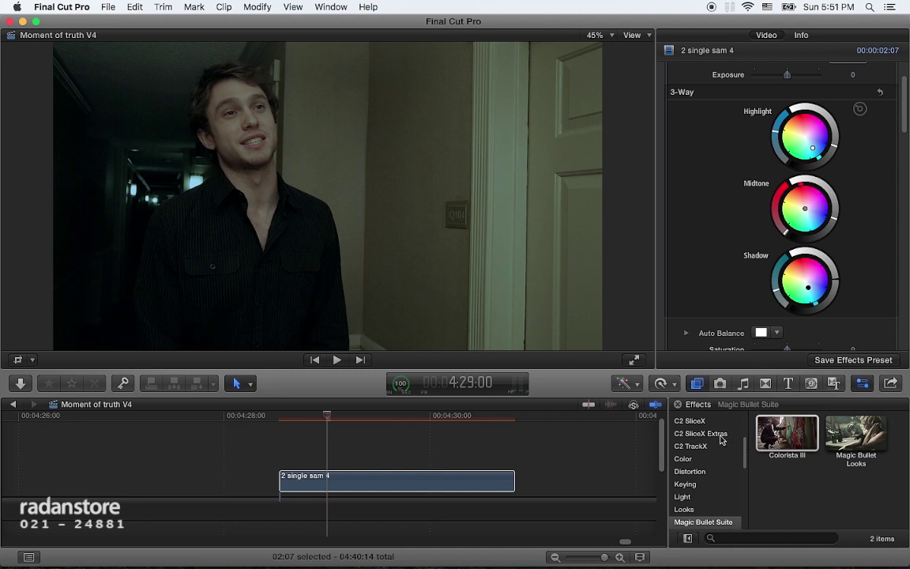
click(715, 434)
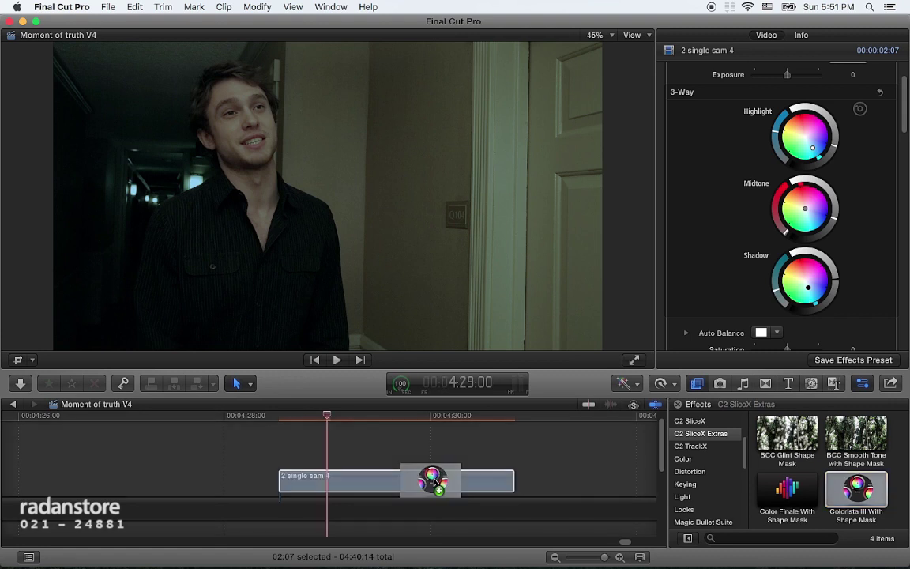
drag(434, 483, 434, 480)
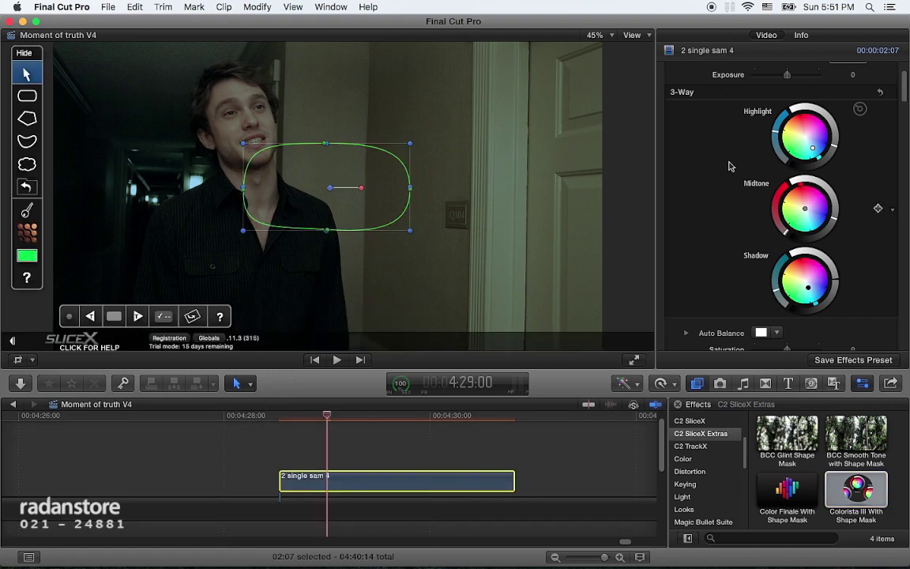
scroll(904, 79, up, 3)
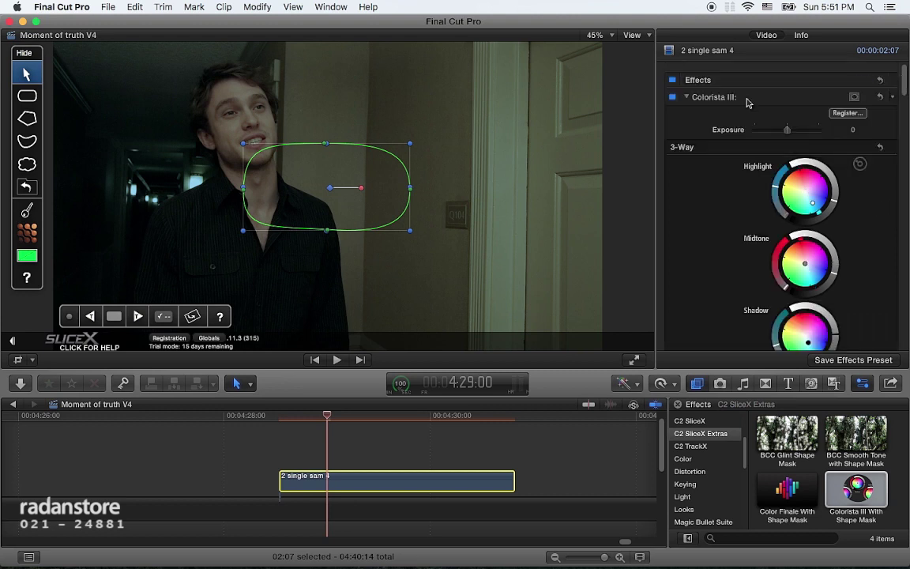
click(687, 98)
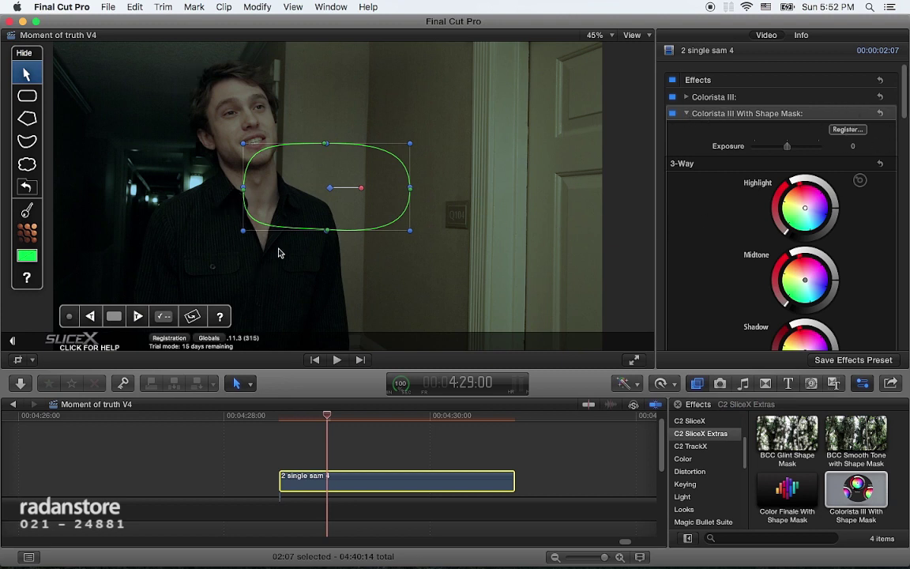
click(28, 140)
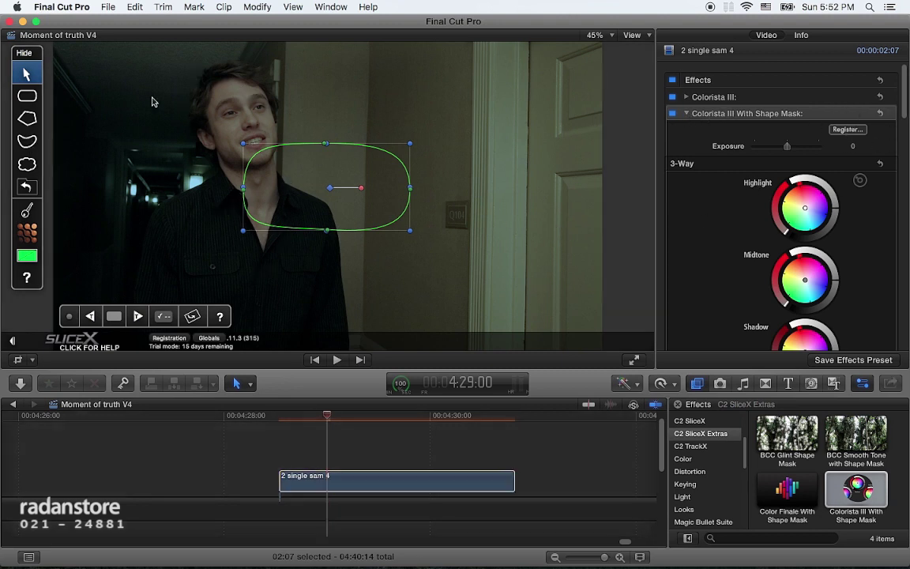
Draw a closed point-by-point mask outline around the man's head and neck.
click(204, 99)
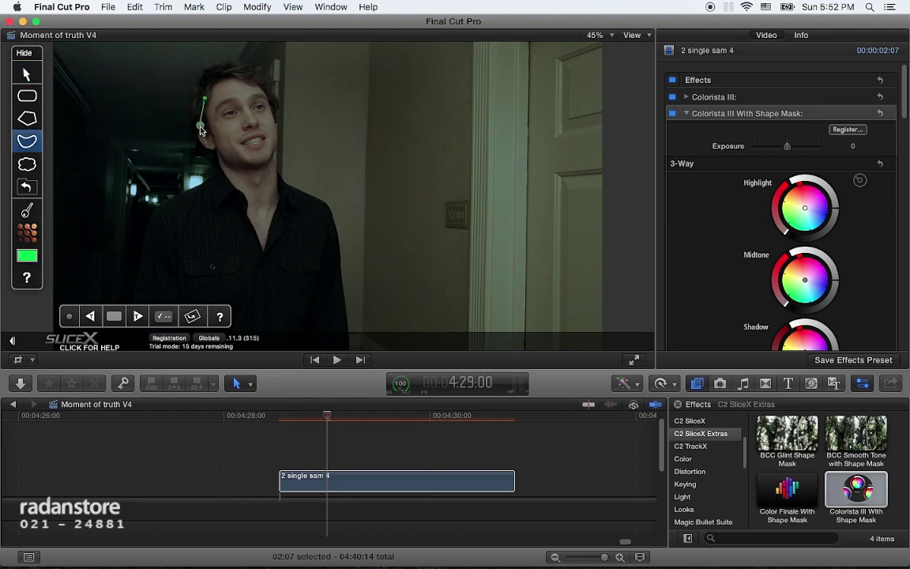
click(200, 126)
click(236, 198)
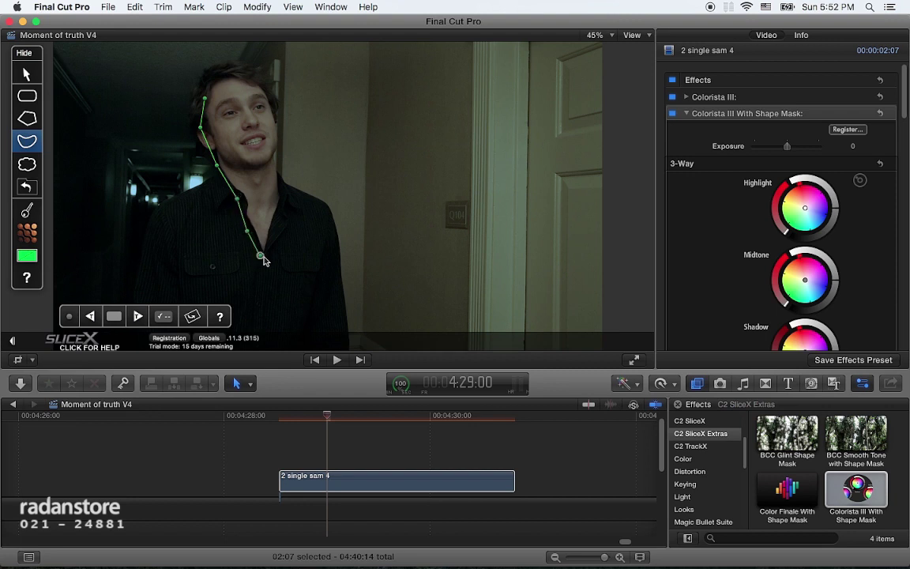
click(279, 218)
click(283, 181)
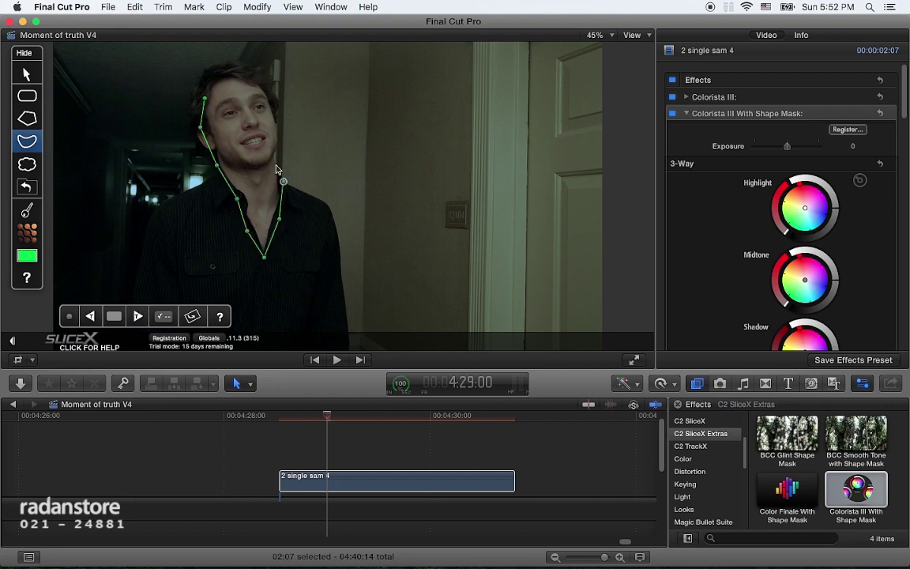
click(280, 140)
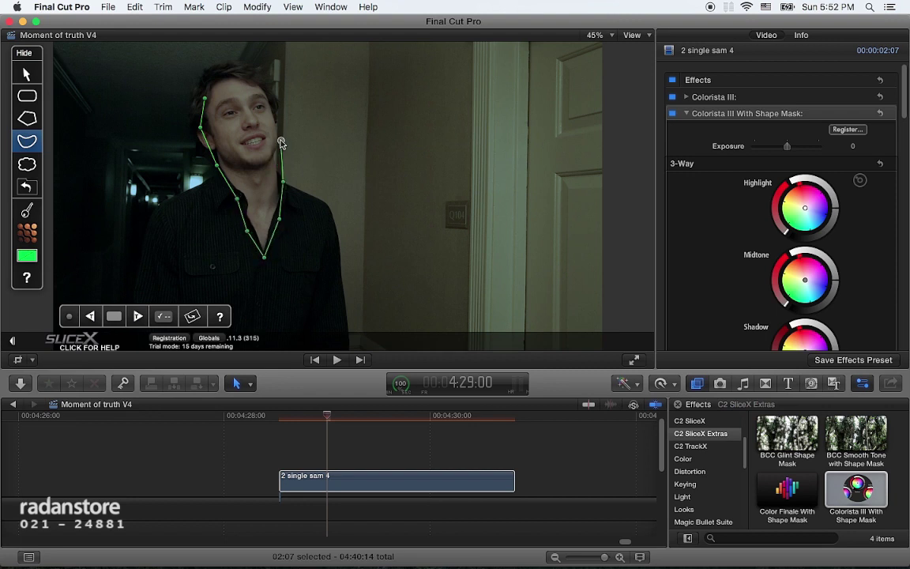
click(271, 100)
click(245, 74)
click(214, 74)
click(204, 96)
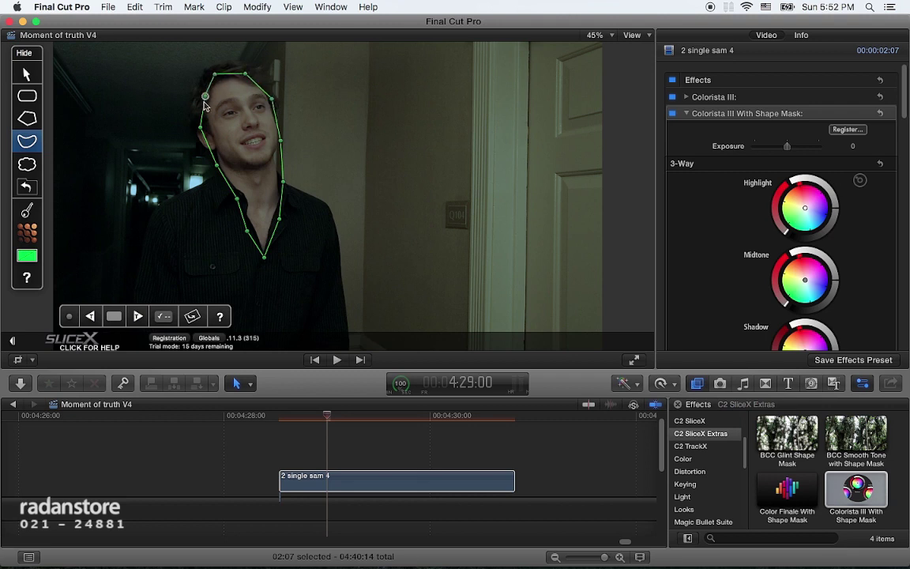
Make the outline a smooth curved mask, select all its points and track it forward.
click(263, 99)
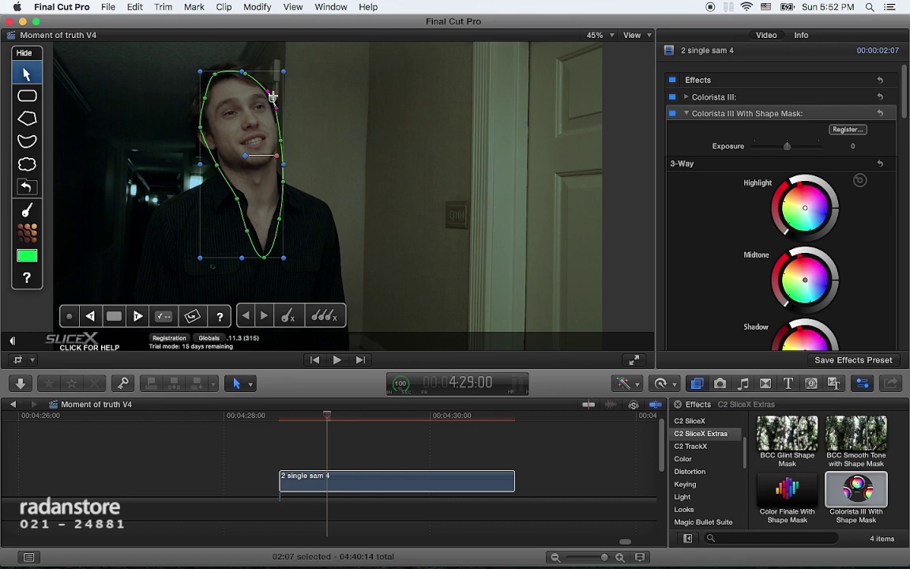
click(272, 92)
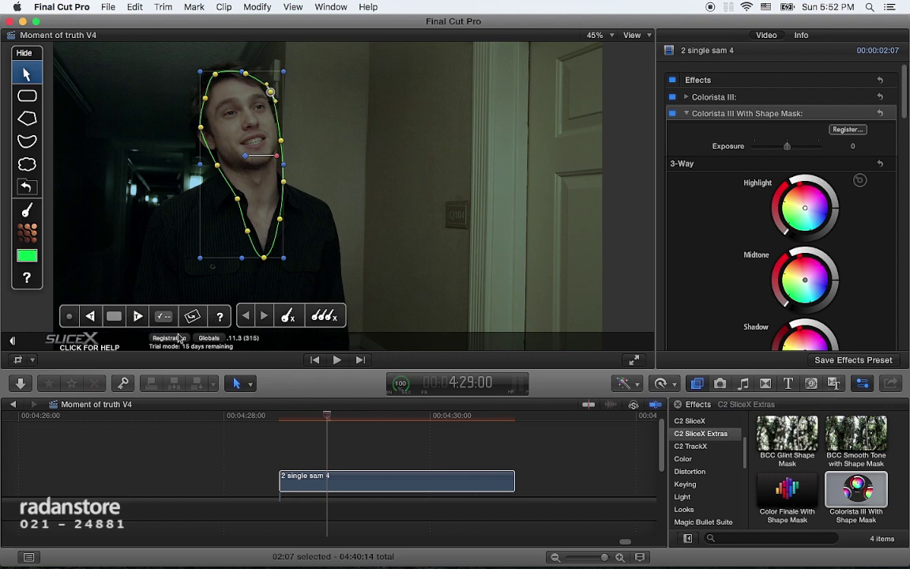
click(138, 320)
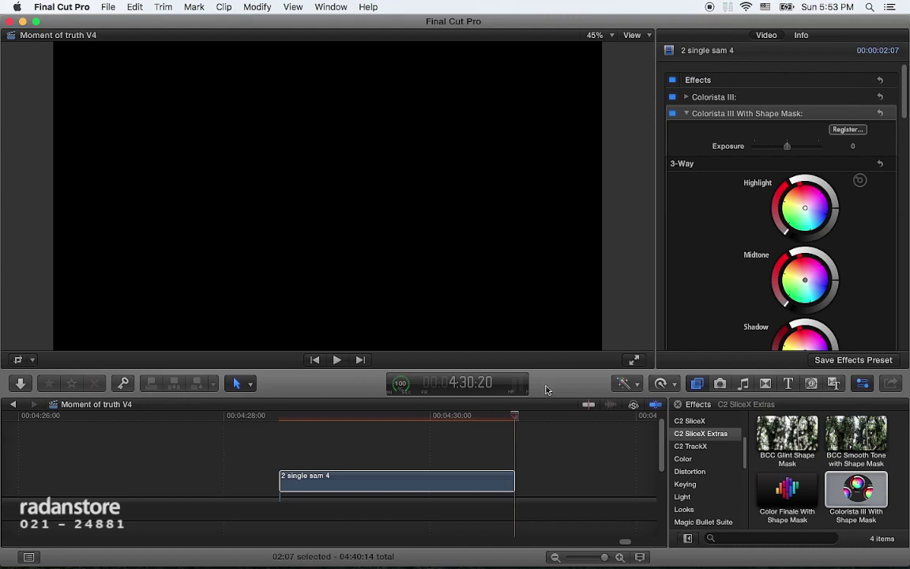
Jump to 4:30:15 near the clip's end to check the tracked mask.
click(497, 423)
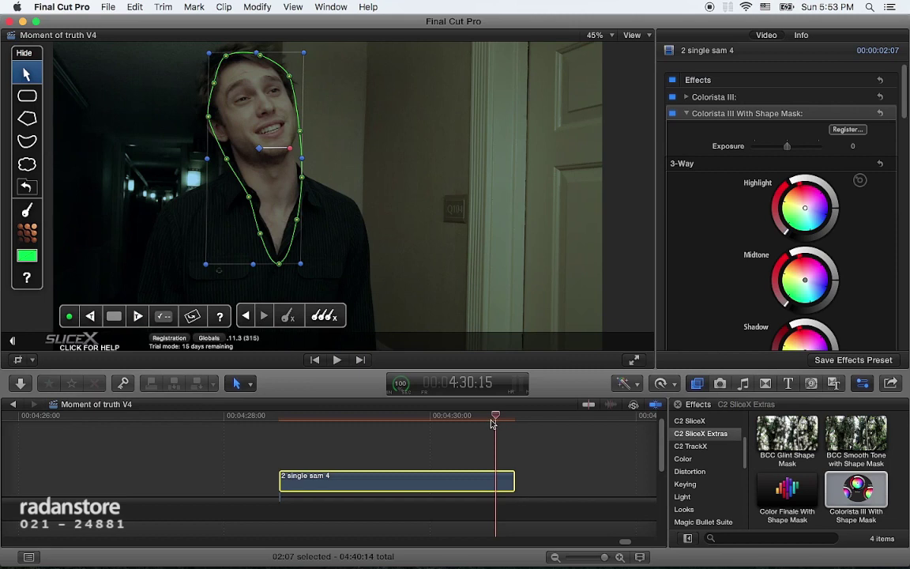
Disable the teal Colorista III, track the mask backward from 4:29:20, then forward to 4:29:00.
click(672, 98)
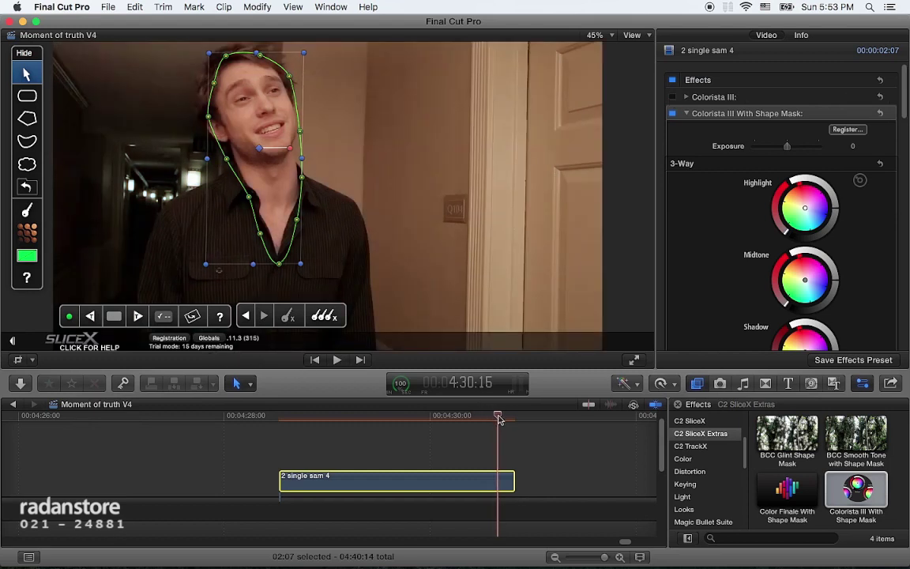
mouse_move(499, 418)
mouse_down()
mouse_move(507, 420)
mouse_move(457, 415)
mouse_up()
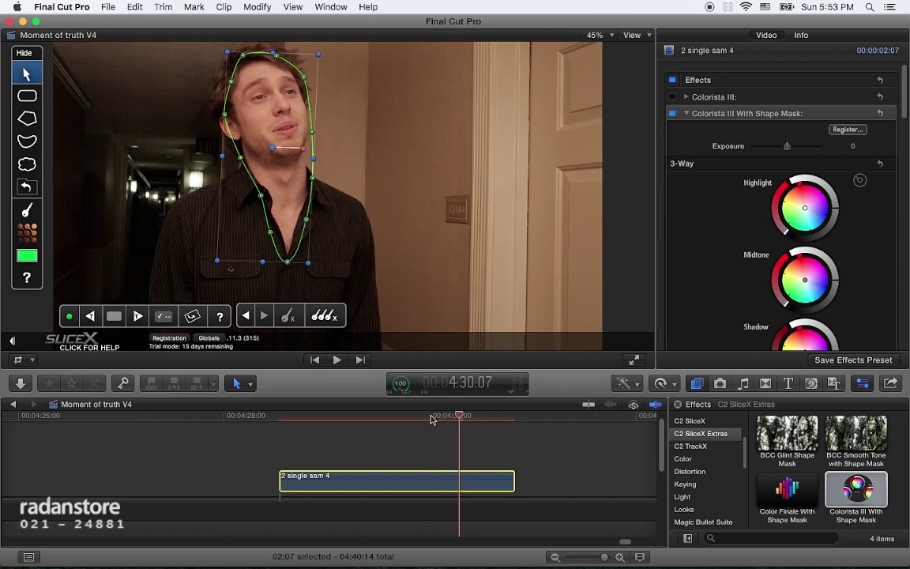
mouse_move(431, 410)
mouse_down()
mouse_move(390, 418)
mouse_move(338, 379)
mouse_up()
click(247, 317)
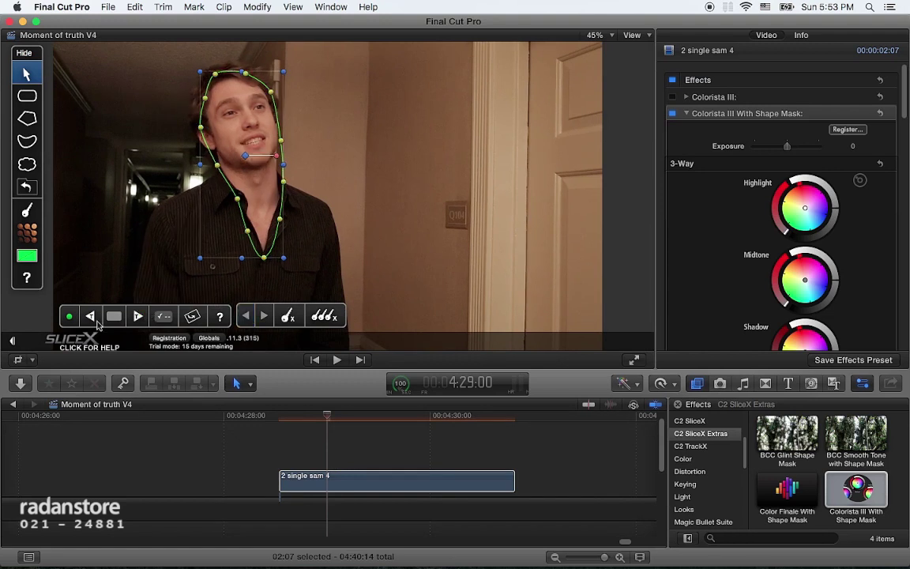
click(102, 315)
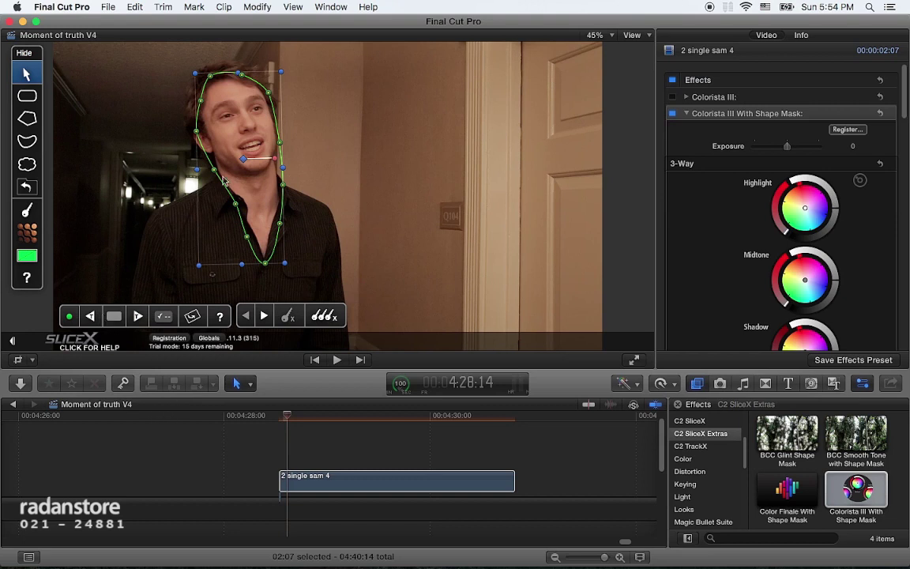
click(264, 316)
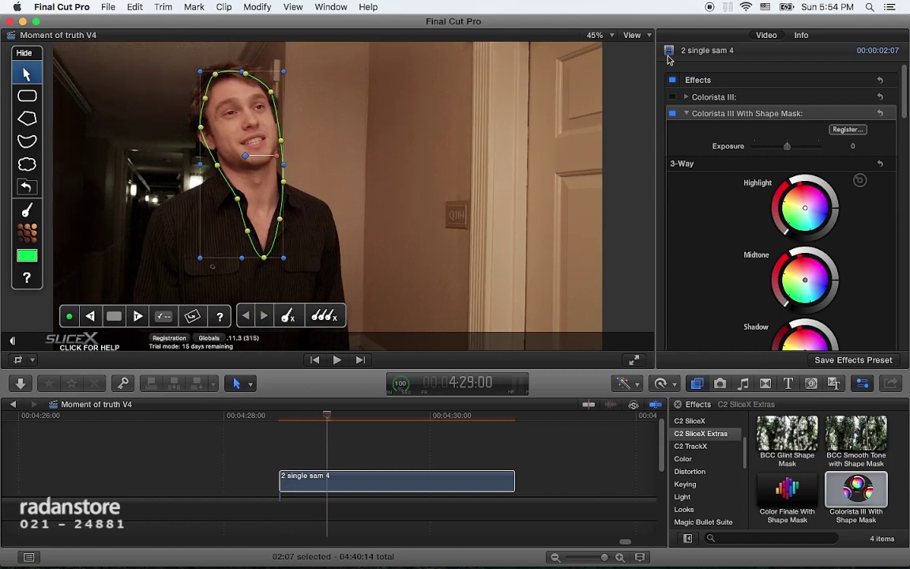
Enlarge the viewer area and set the viewer zoom to 75%.
click(594, 34)
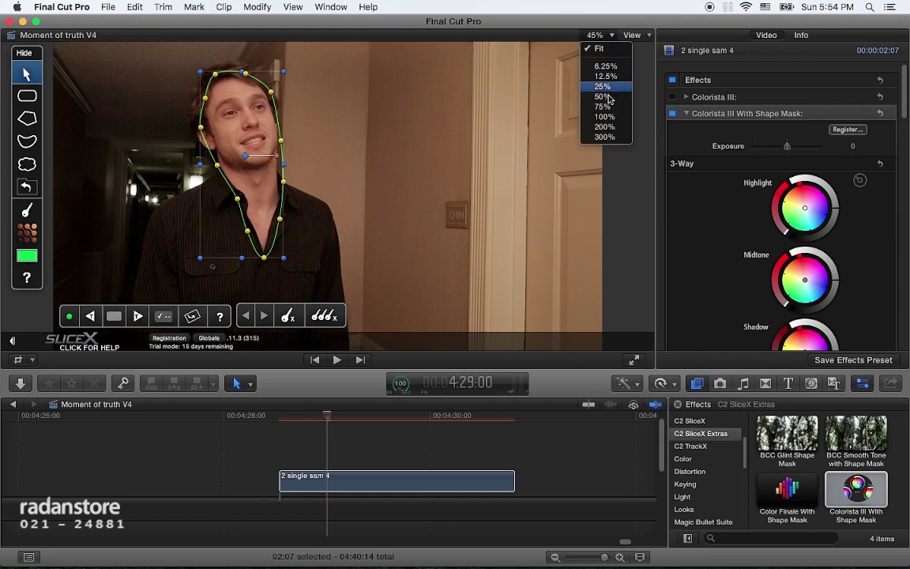
click(568, 135)
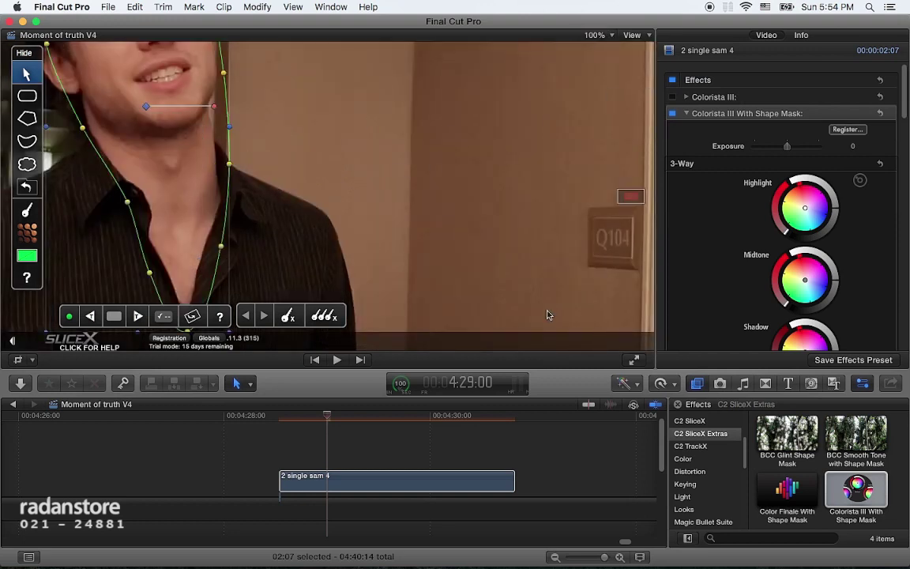
drag(632, 198, 627, 197)
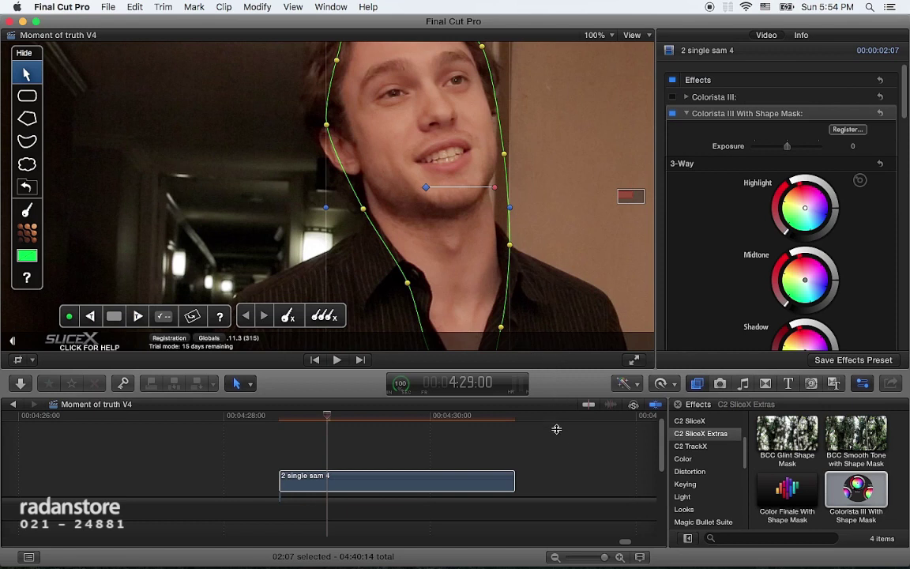
mouse_move(502, 373)
mouse_down()
mouse_move(557, 452)
mouse_move(557, 485)
mouse_up()
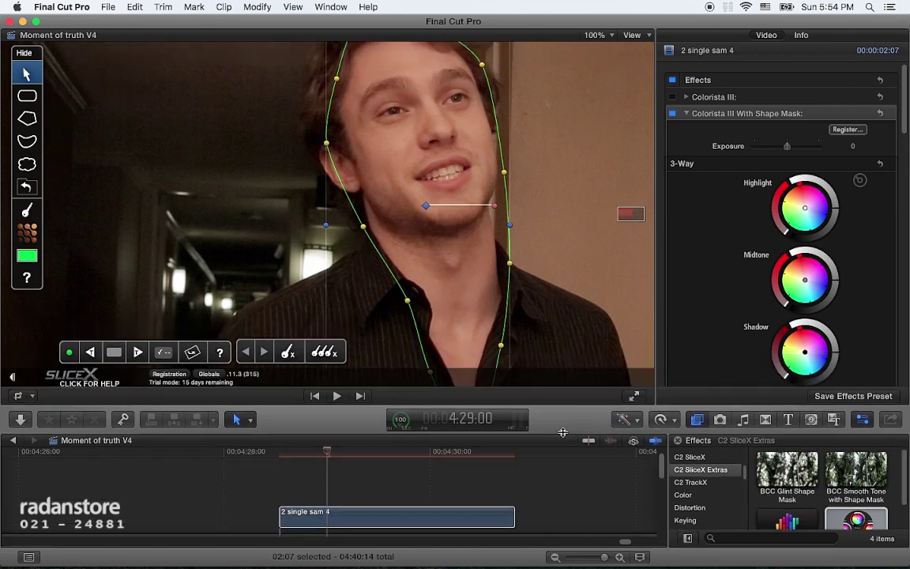
click(596, 35)
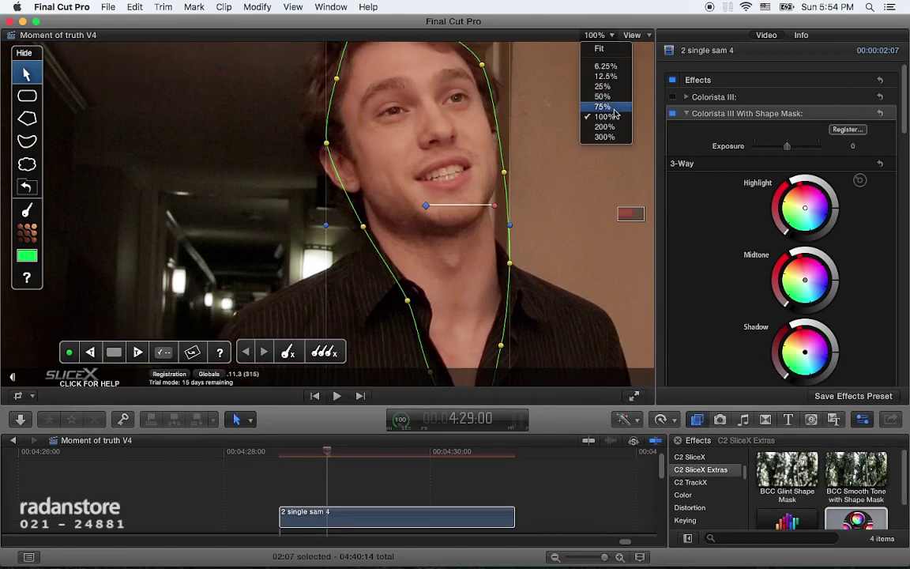
click(613, 106)
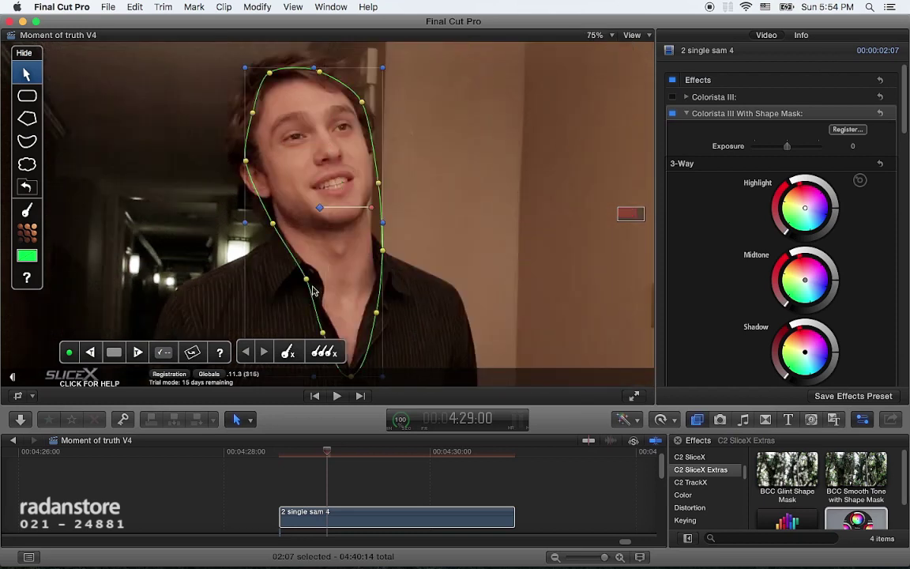
Add control points on the mask's left edge, pulling one out to the cheek and one near the jaw.
click(252, 185)
drag(242, 183, 239, 158)
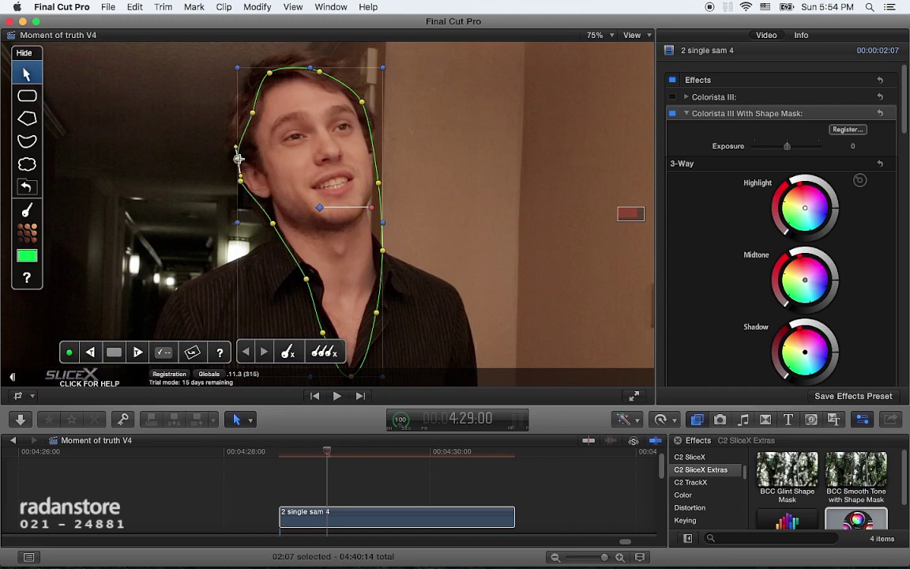
click(272, 224)
click(264, 206)
click(264, 207)
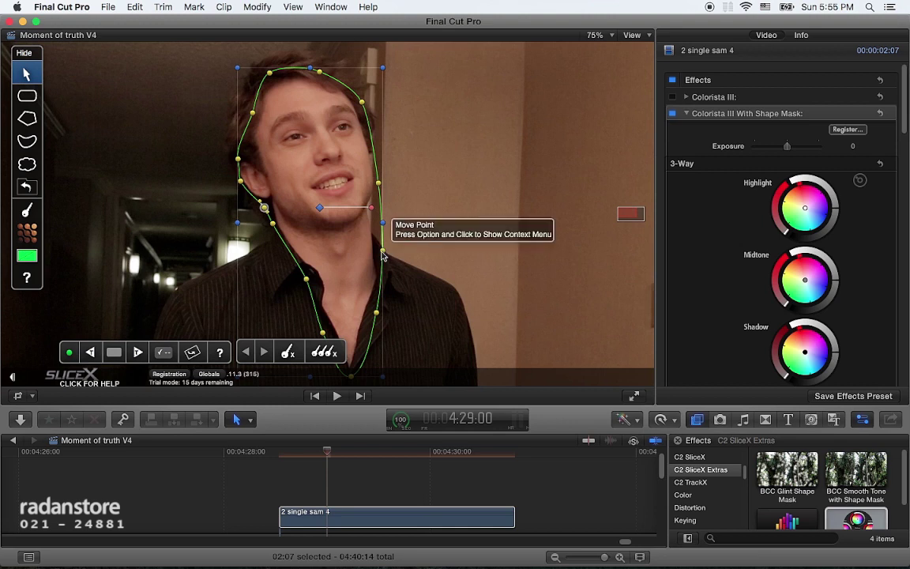
Adjust the right-edge and neck points, then undo an accidental horizontal narrowing of the mask.
drag(383, 254, 376, 252)
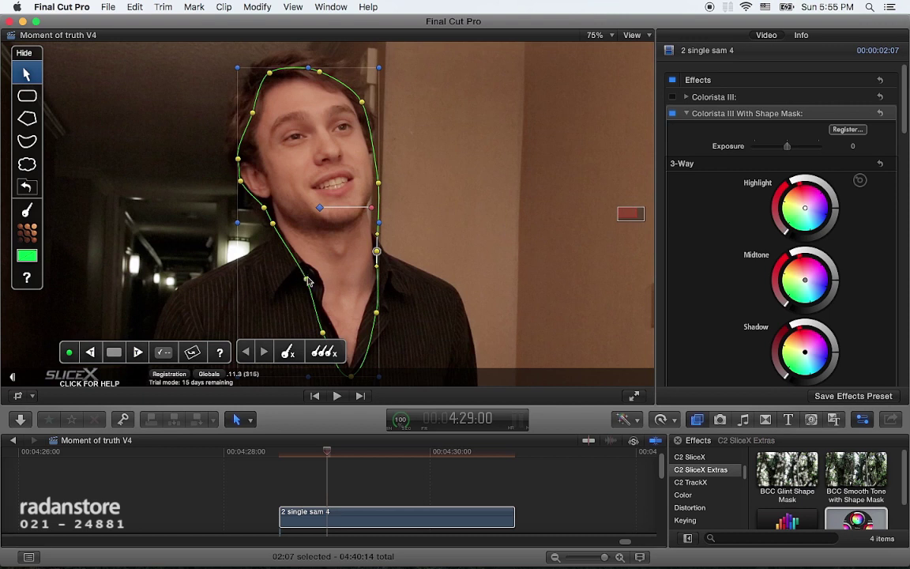
click(305, 269)
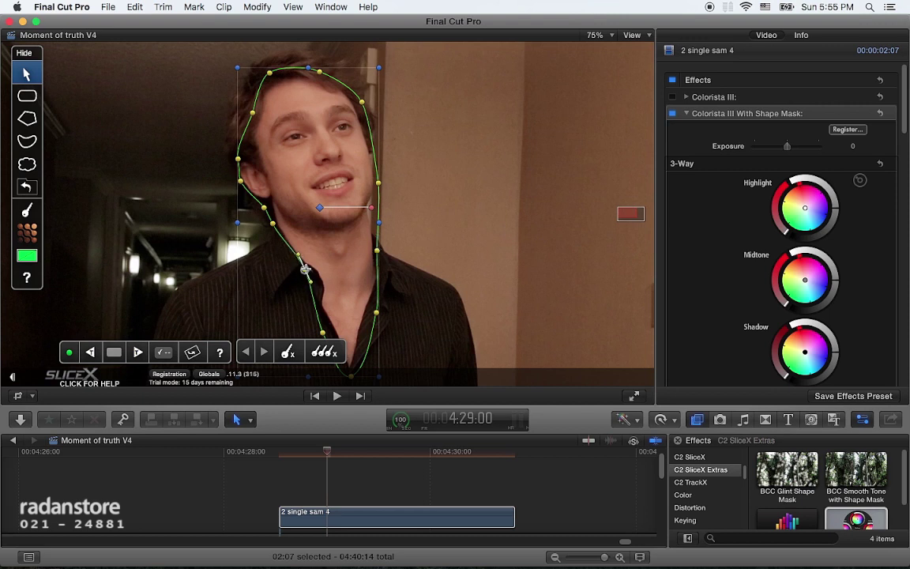
click(317, 313)
drag(317, 314, 318, 283)
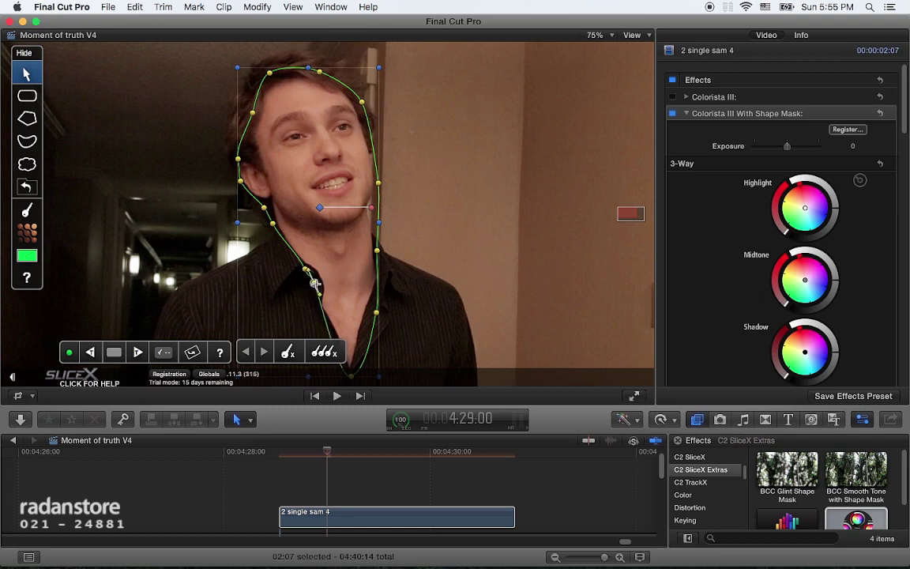
drag(317, 283, 320, 314)
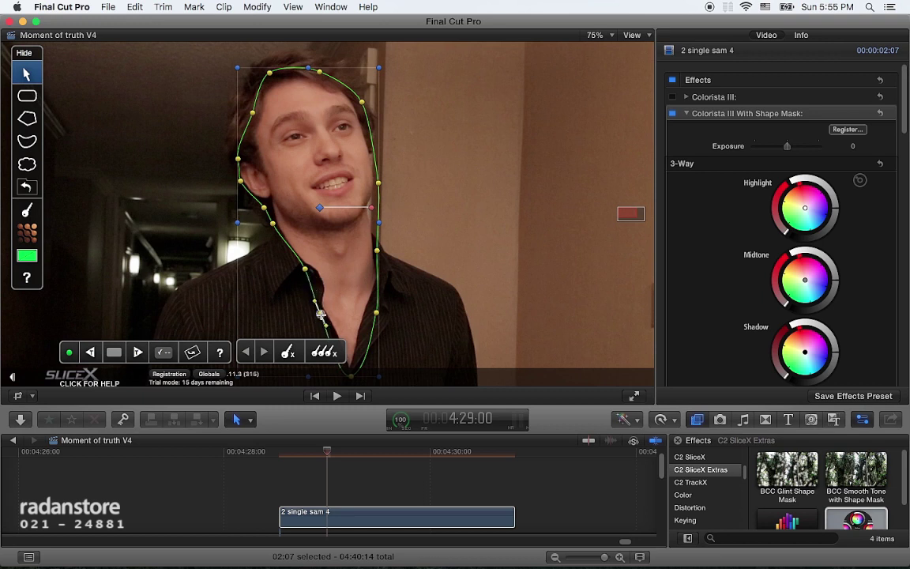
drag(379, 223, 370, 222)
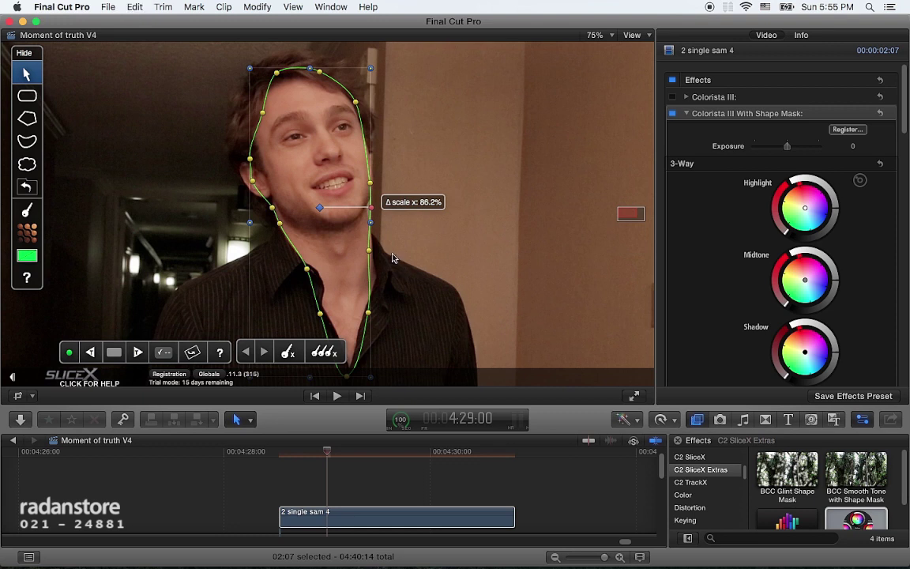
key(super+z)
Add a right-side point toward the neck and lift the cheek point slightly.
click(377, 251)
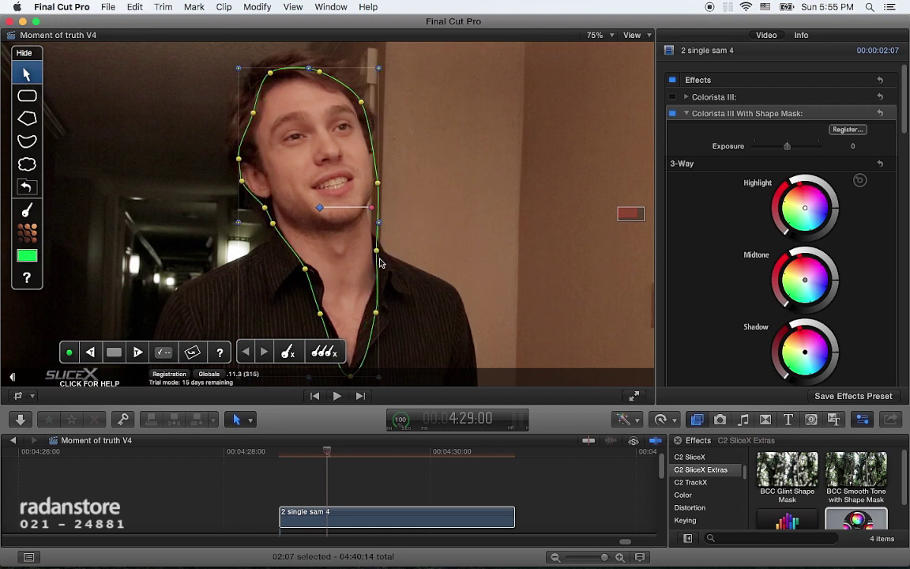
drag(376, 252, 374, 249)
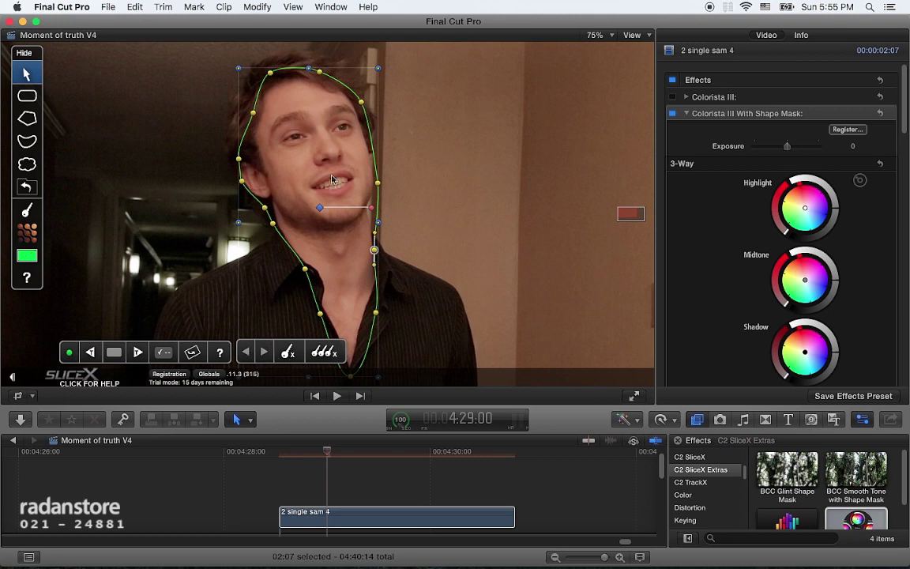
click(378, 183)
drag(378, 182, 376, 176)
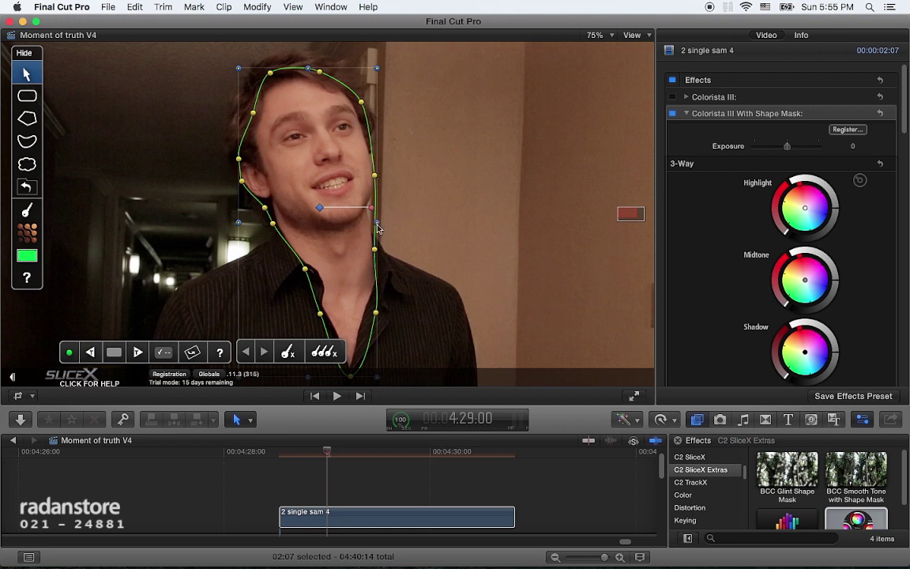
click(379, 214)
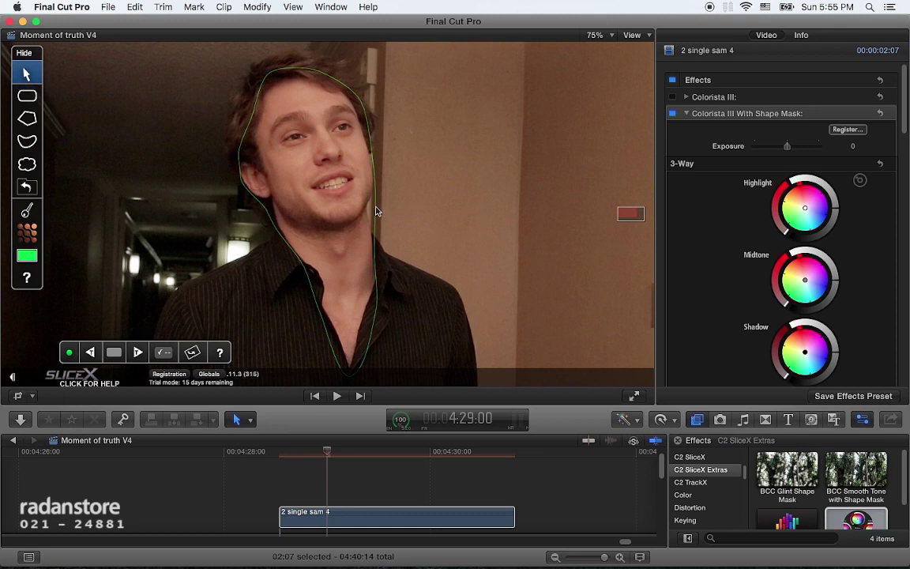
click(377, 212)
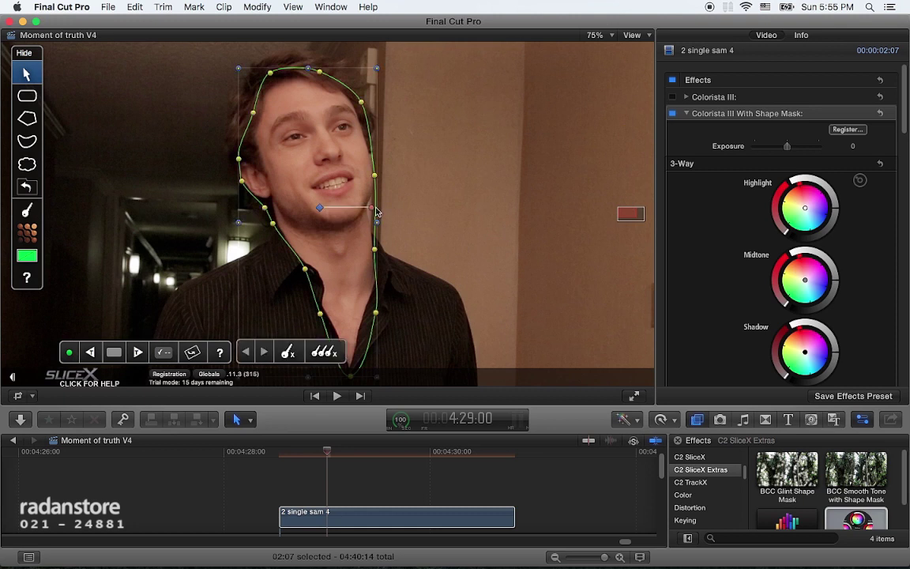
right_click(377, 212)
click(377, 212)
click(357, 102)
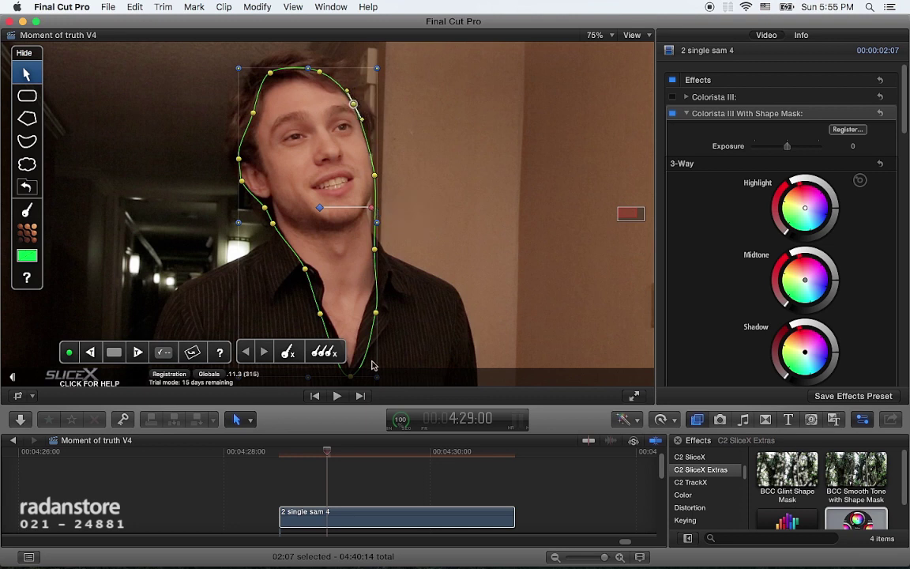
Move the playhead through 4:29:15 and 4:30:00 to 4:30:12.
drag(327, 452, 397, 453)
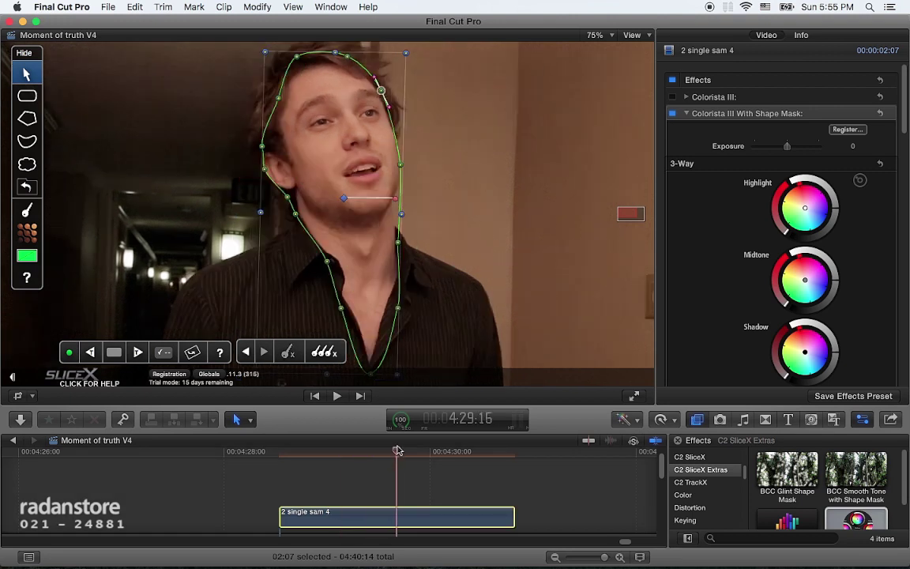
click(401, 197)
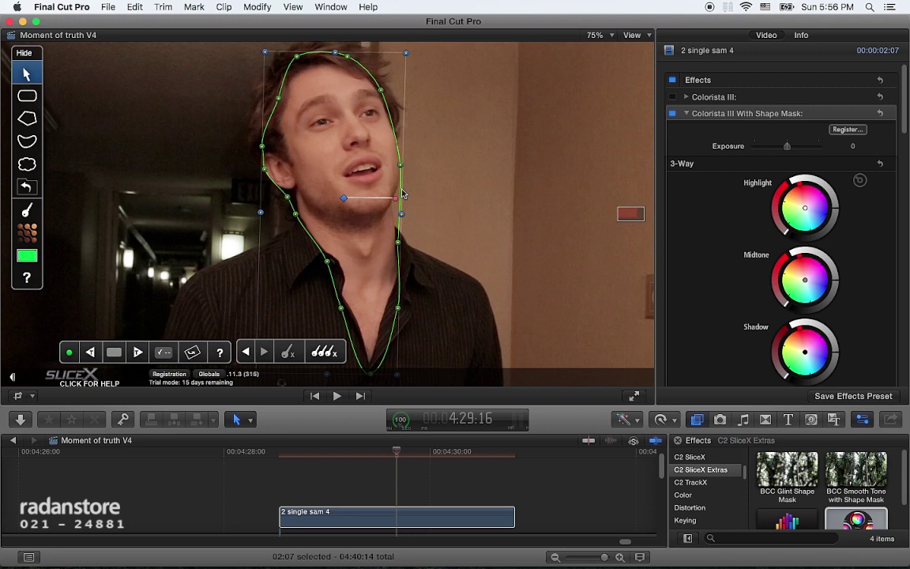
right_click(401, 197)
key(Escape)
click(428, 452)
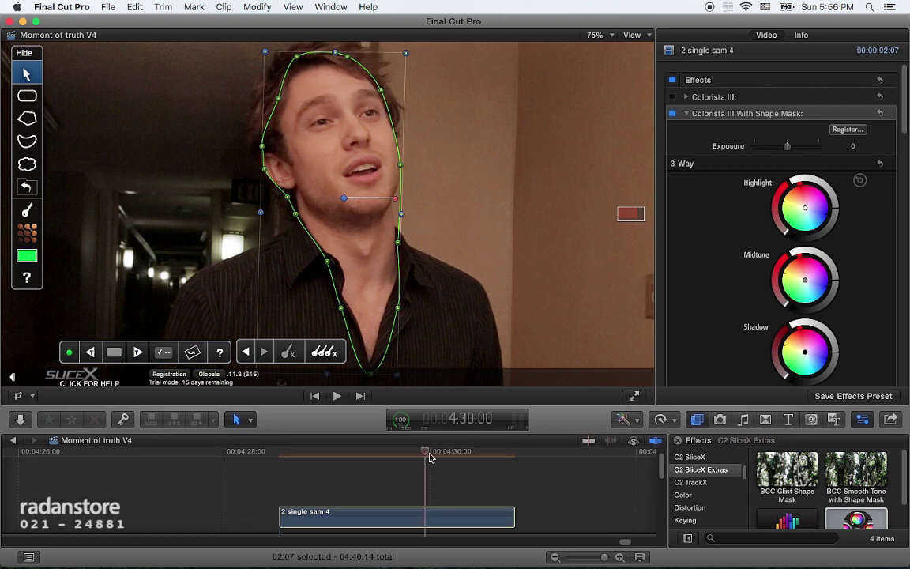
click(484, 453)
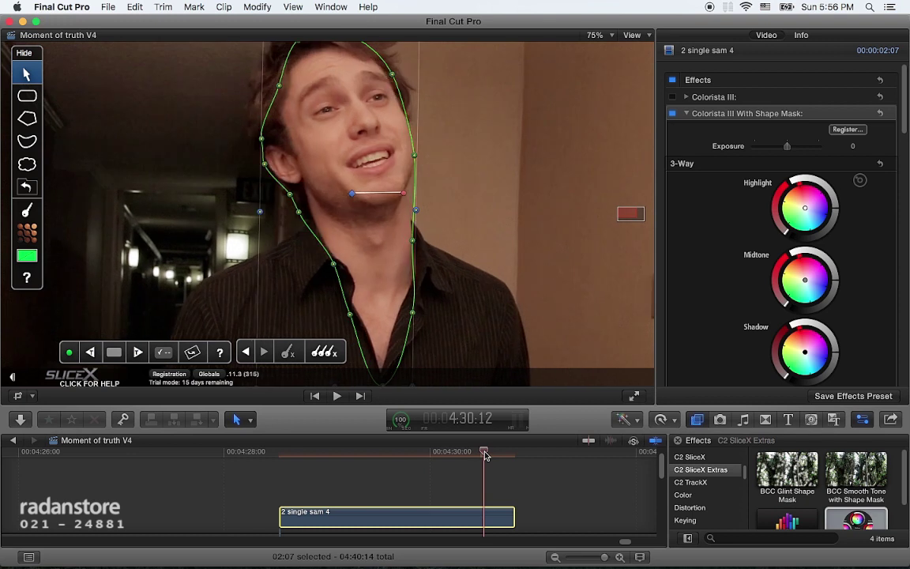
At 4:30:12, shift the neck point right and pull the chin and right neck curves inward.
click(413, 241)
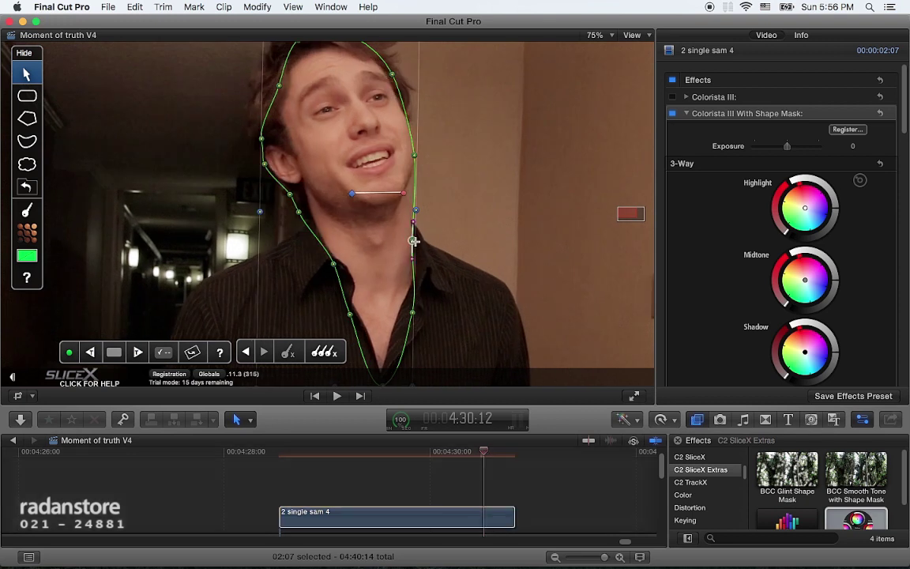
drag(413, 241, 439, 244)
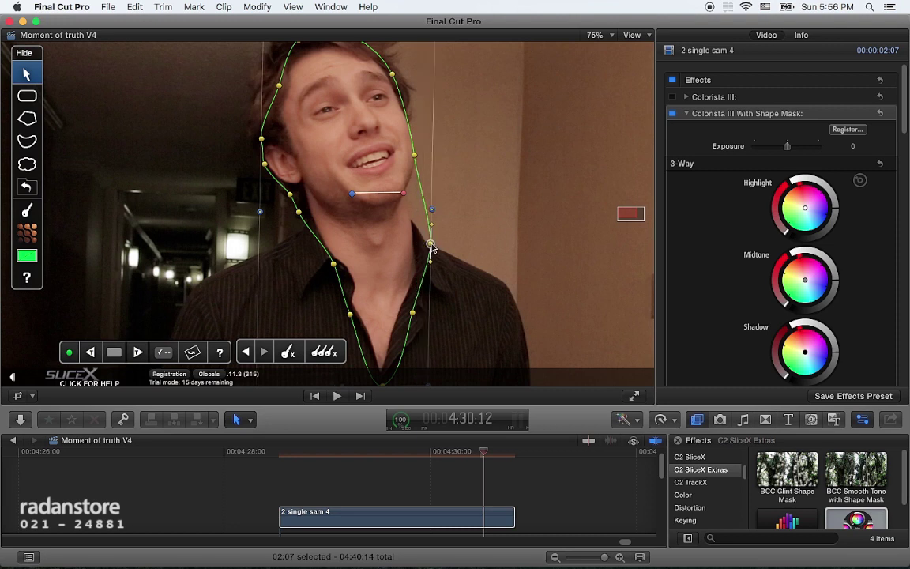
click(425, 204)
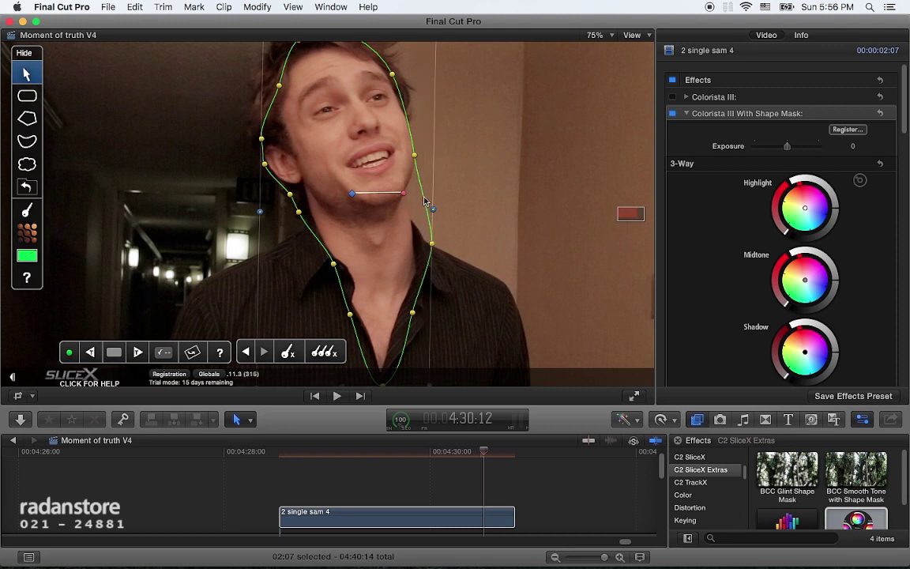
drag(424, 200, 407, 195)
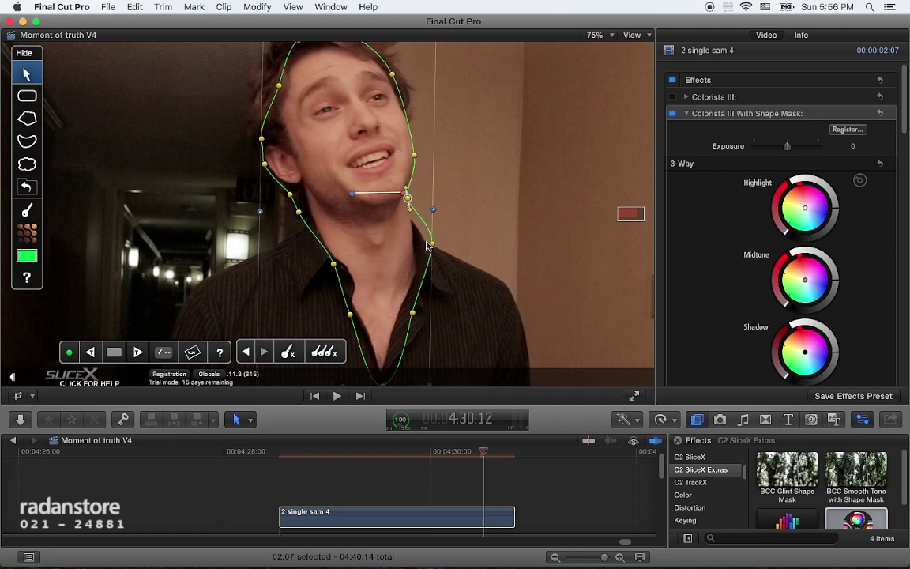
drag(431, 245, 413, 246)
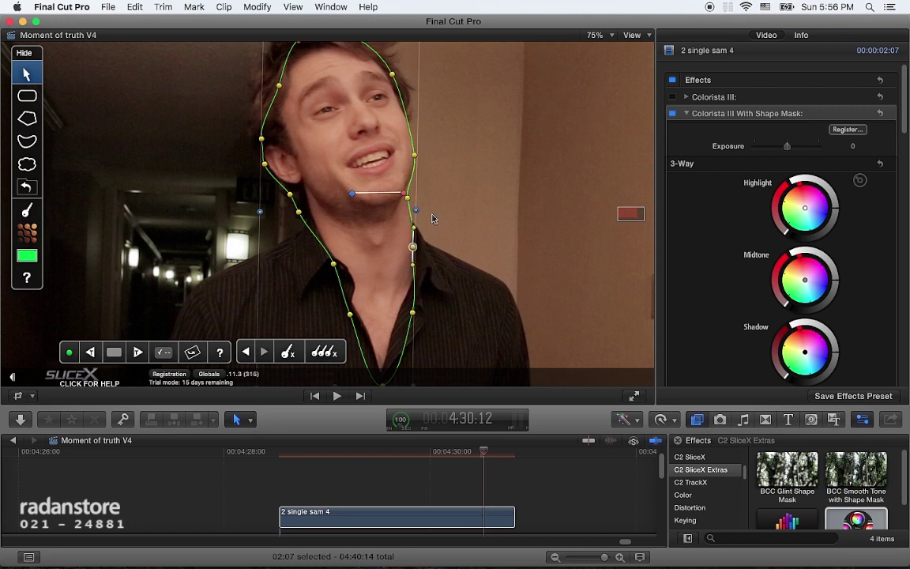
Step back through 4:30:07 and 4:29:23 to 4:29:06 to check the mask fit.
click(462, 452)
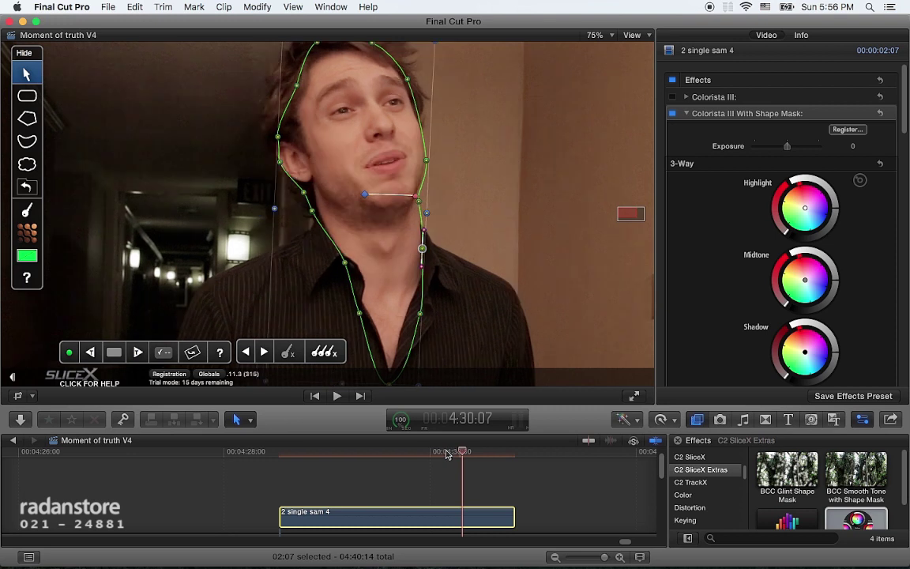
click(421, 453)
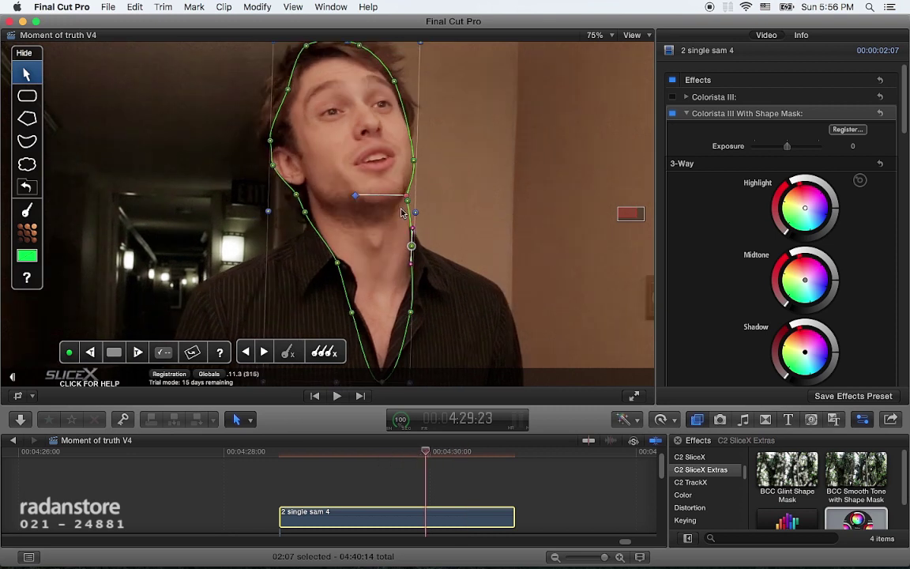
click(407, 202)
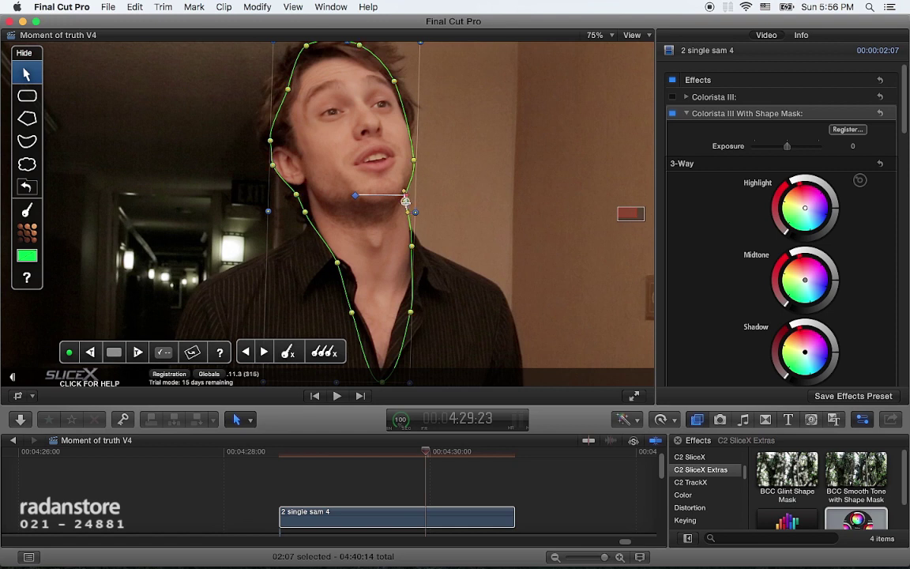
click(354, 454)
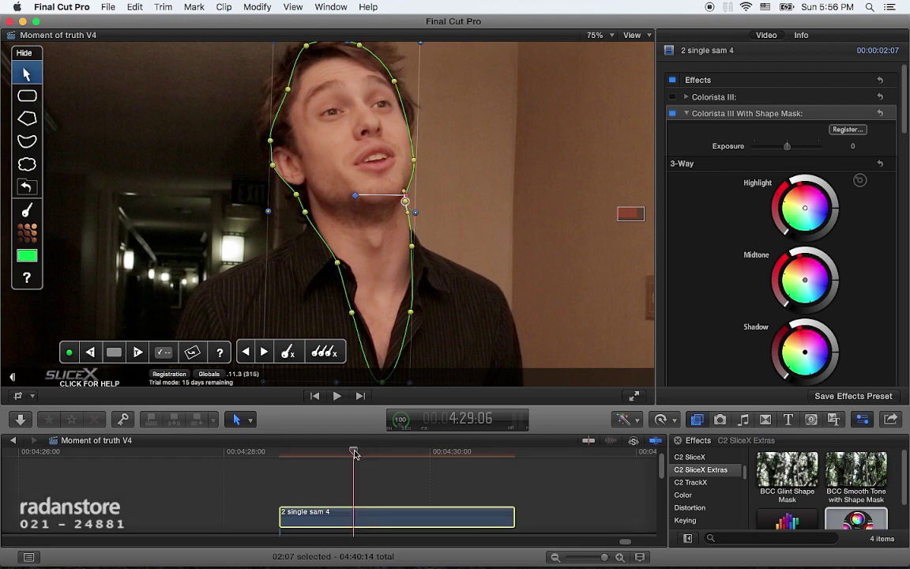
mouse_move(775, 149)
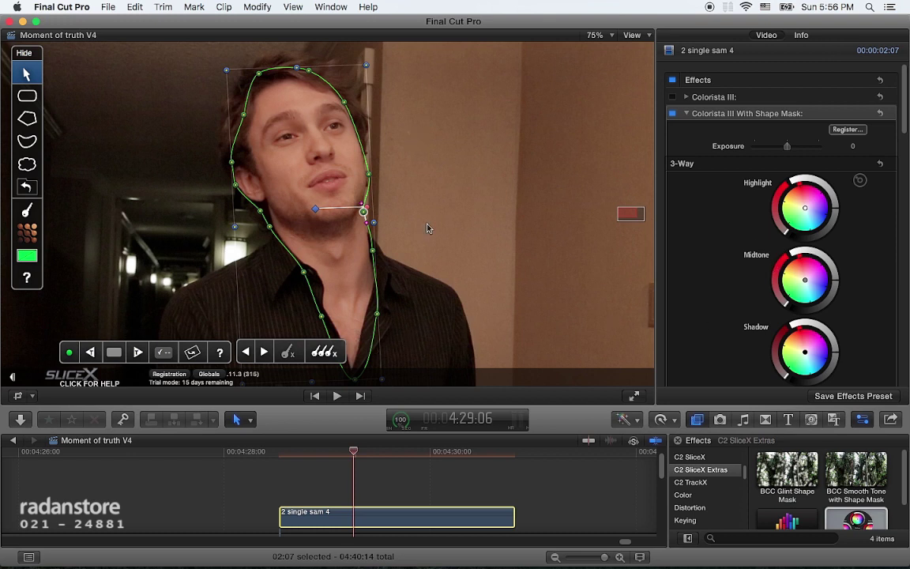
Re-enable the teal Colorista III and warm the shape-masked Colorista's midtones toward orange.
click(673, 97)
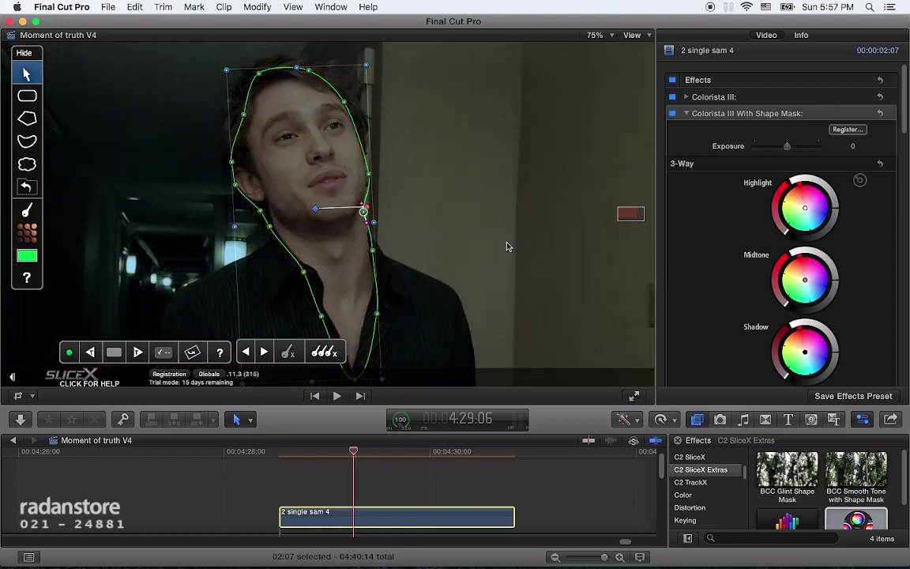
scroll(885, 154, down, 5)
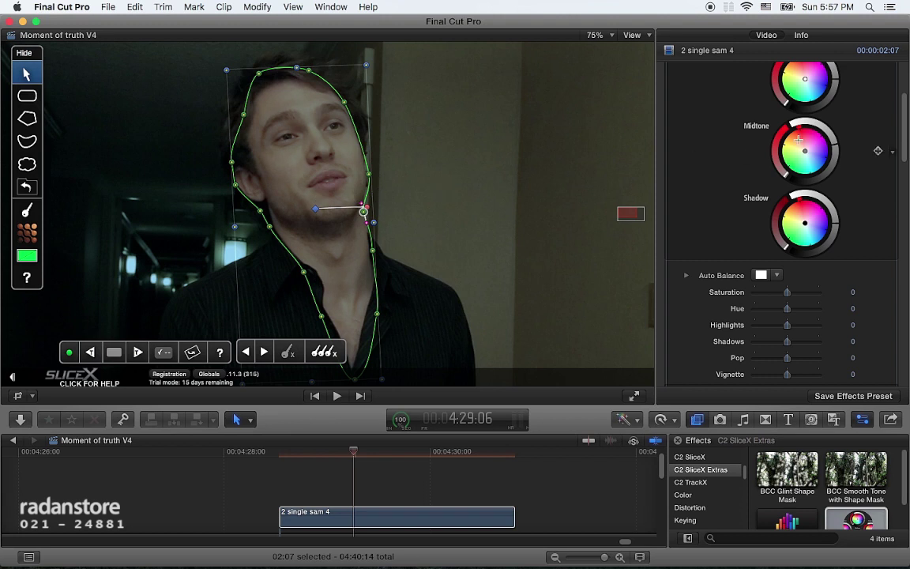
drag(805, 150, 798, 142)
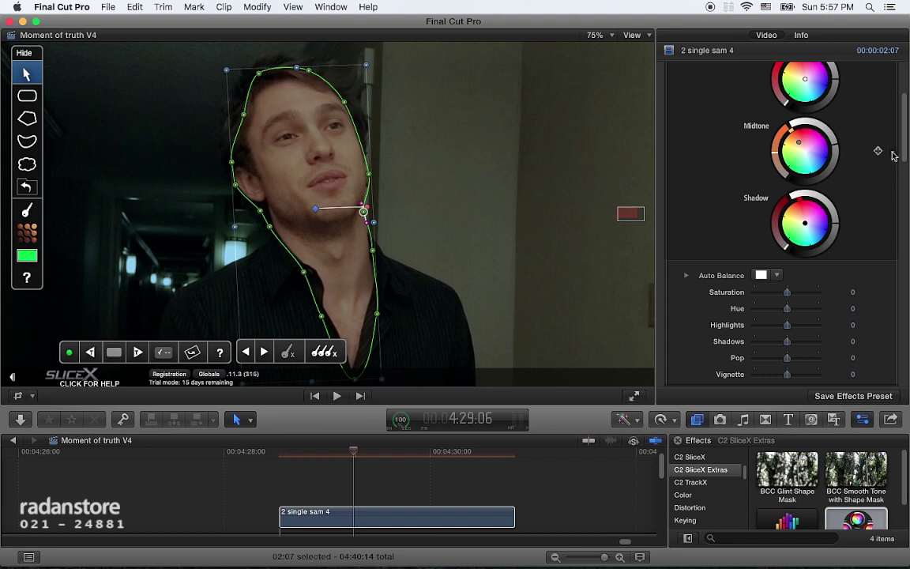
scroll(903, 142, up, 5)
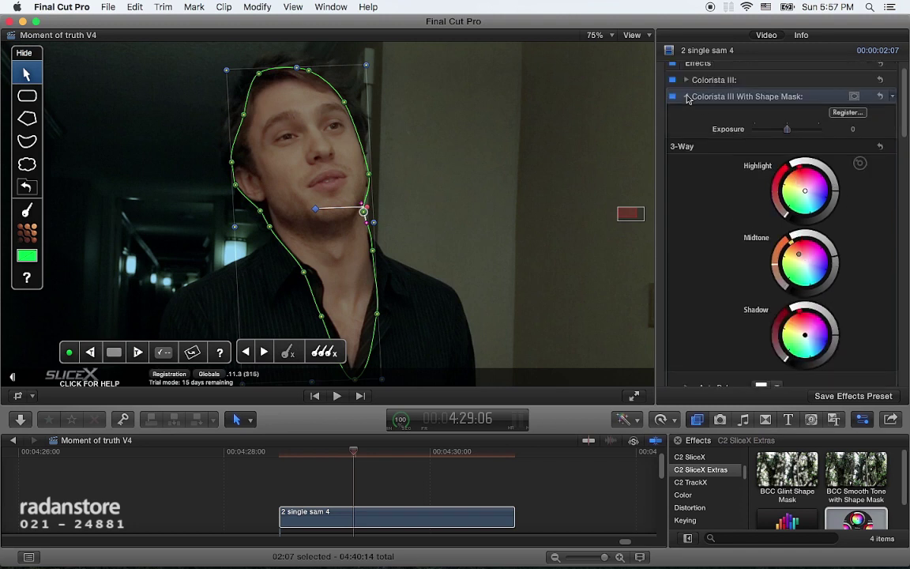
Shift the base Colorista III midtones toward cool teal.
click(686, 96)
click(700, 82)
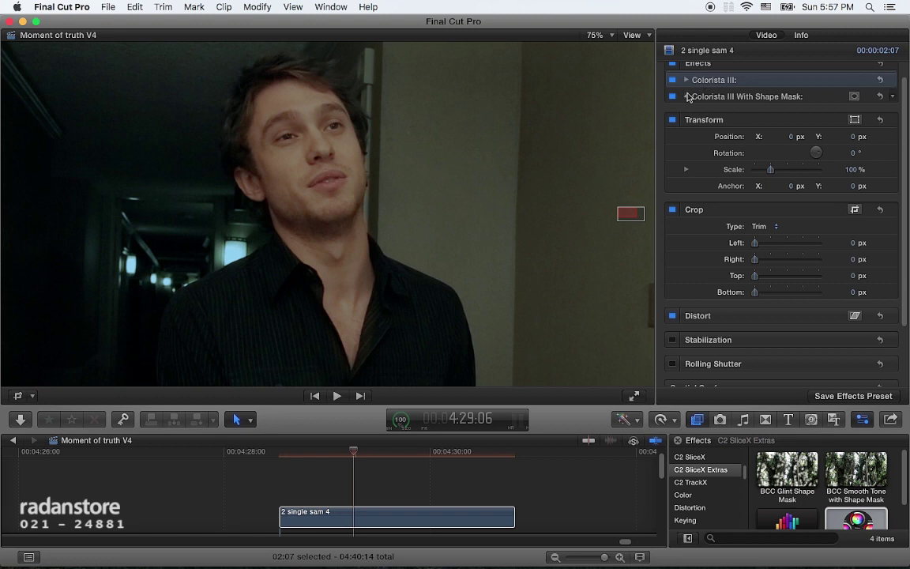
click(686, 96)
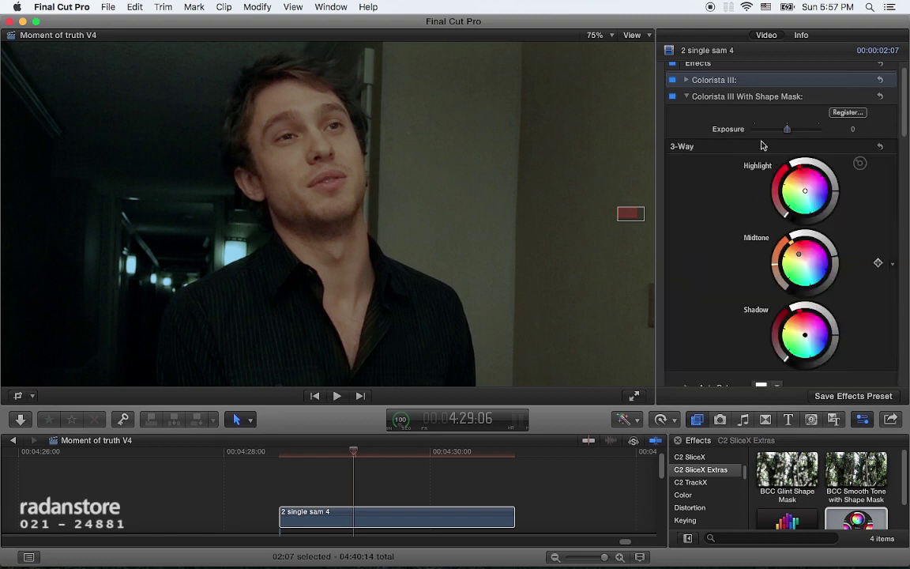
click(687, 80)
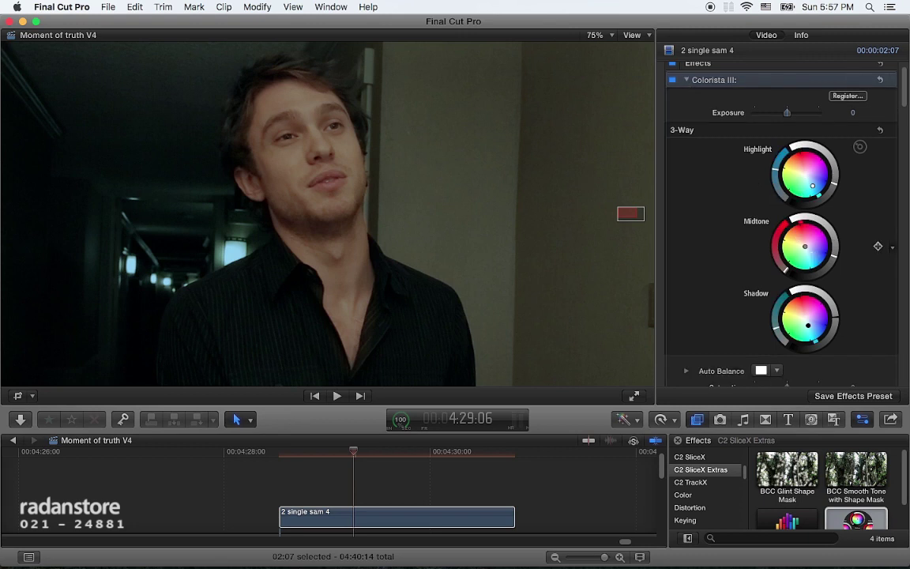
drag(805, 246, 810, 254)
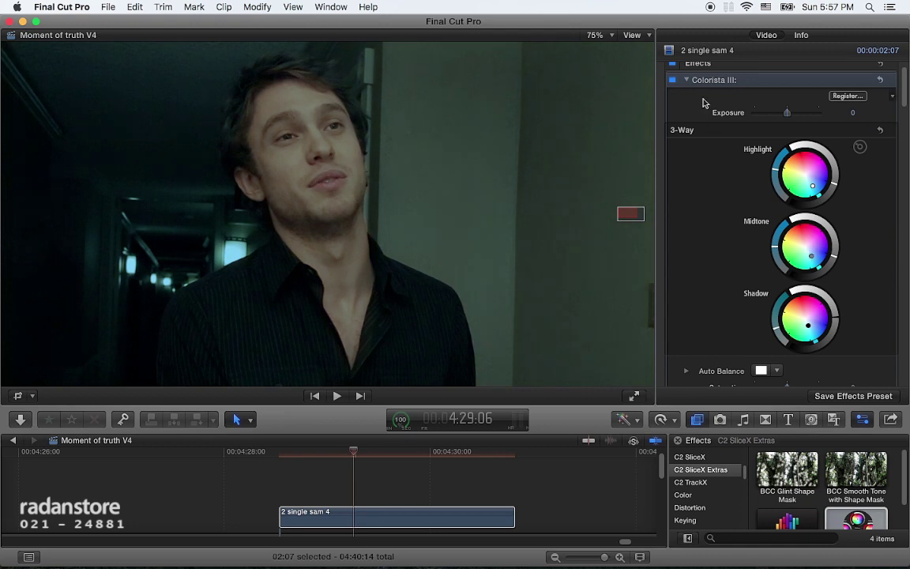
Fine-tune the shape-masked Colorista's midtones toward a subtler warm orange.
click(687, 80)
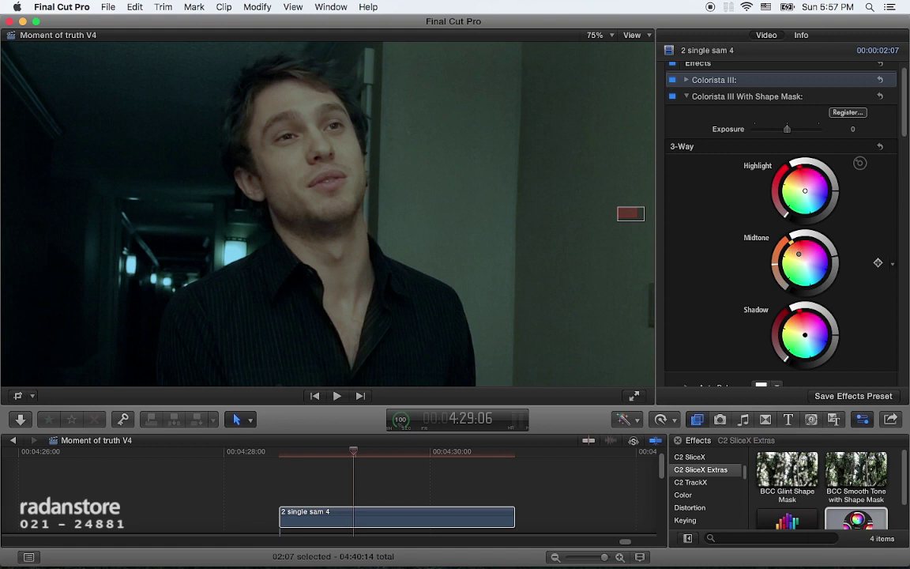
drag(793, 250, 794, 251)
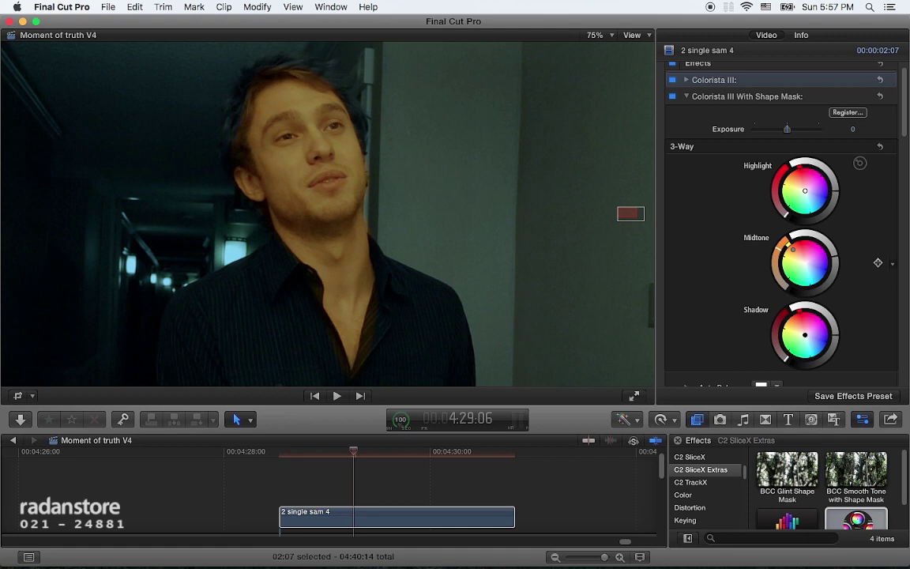
drag(792, 250, 794, 251)
key(shift+z)
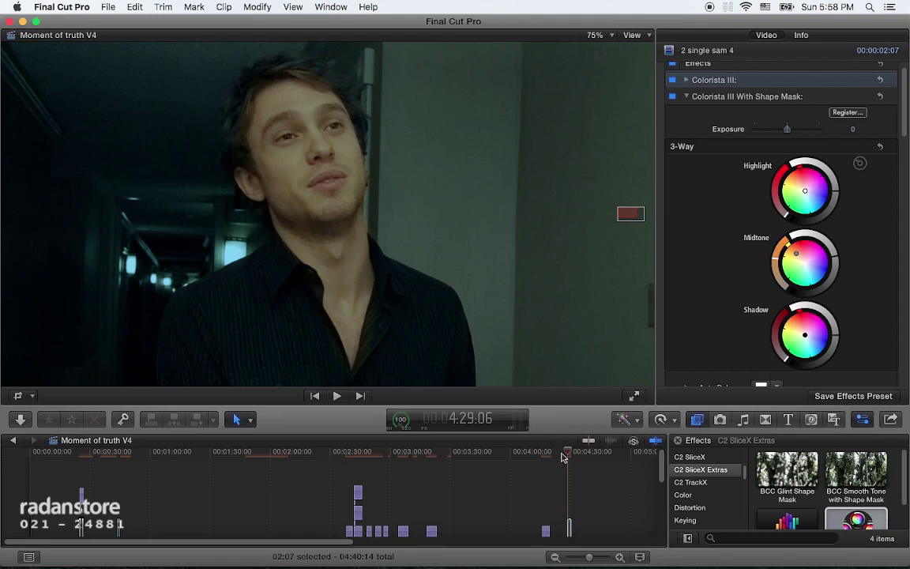
Set the viewer zoom to 50% and zoom the timeline in around the playhead.
click(611, 36)
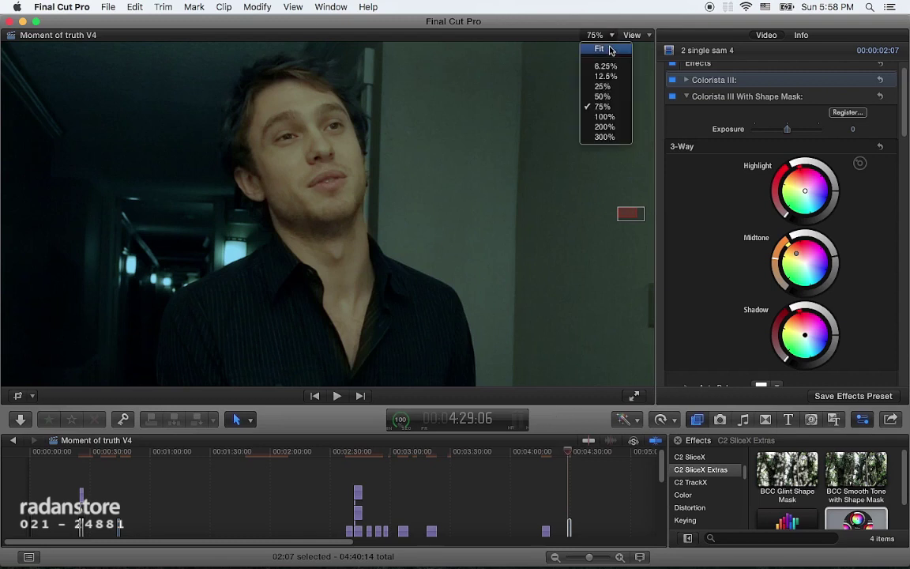
click(602, 95)
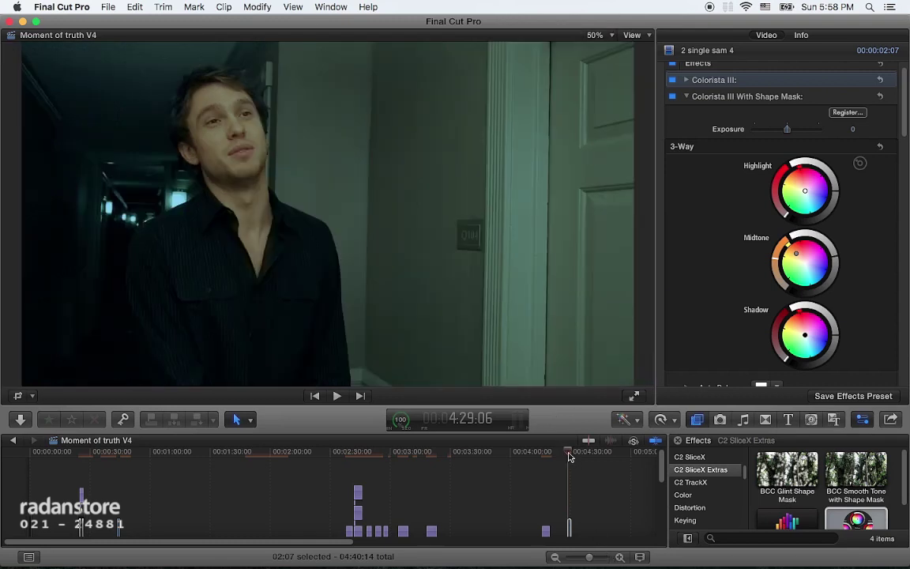
key(super+equal)
key(super+equal)
key(super+equal)
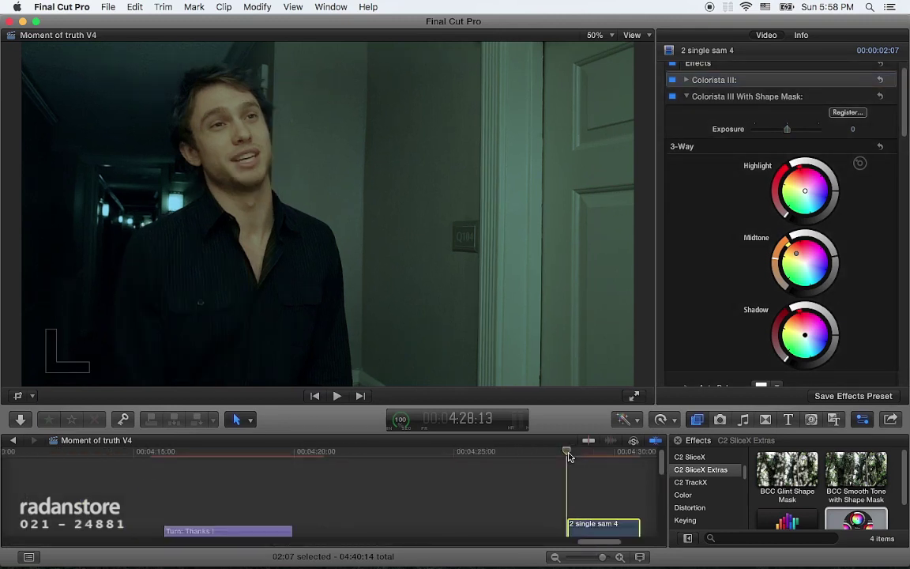
key(super+equal)
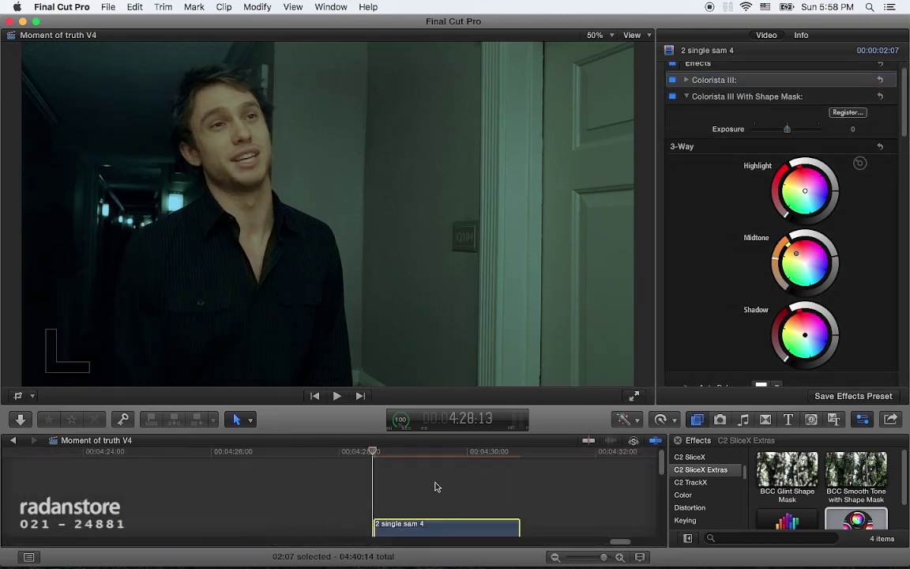
Move to 4:29:03 and select Colorista III With Shape Mask to show the face mask.
click(397, 452)
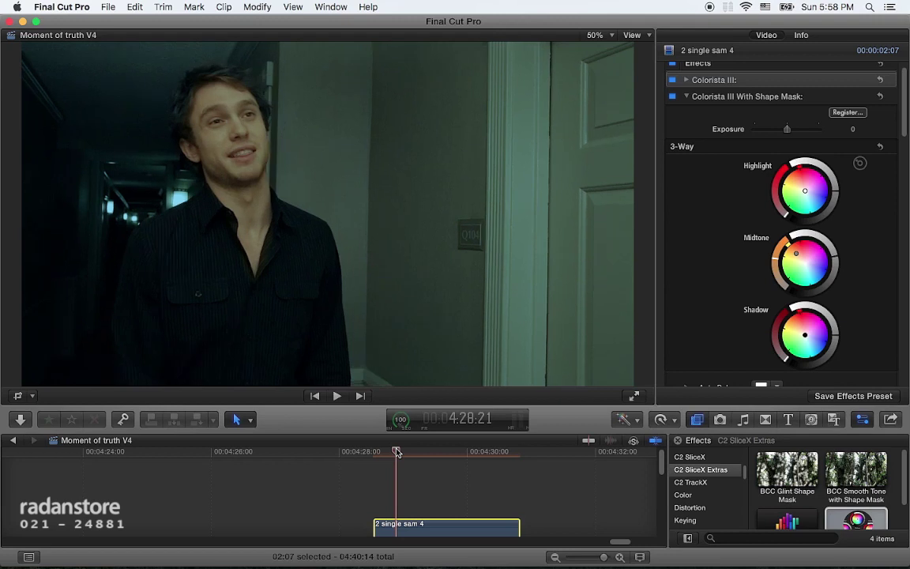
drag(397, 452, 412, 453)
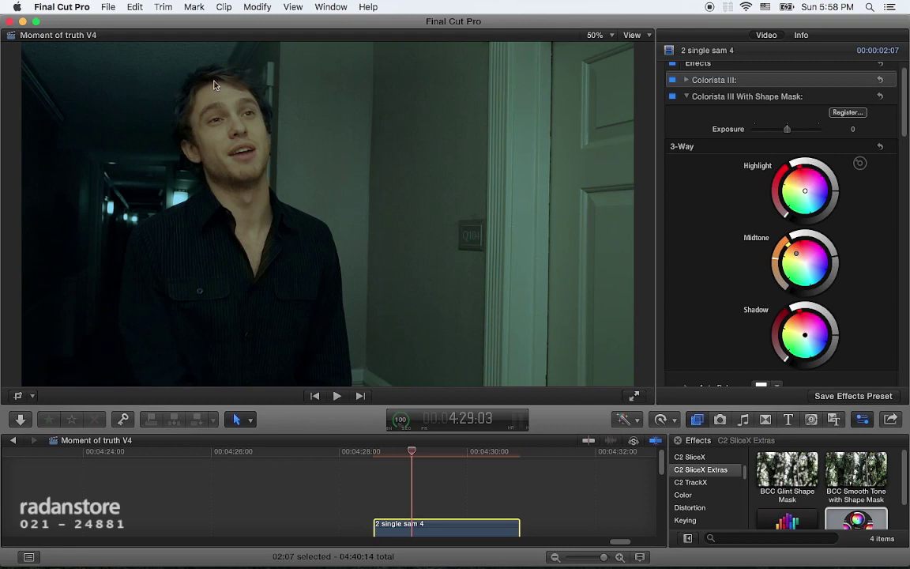
click(703, 95)
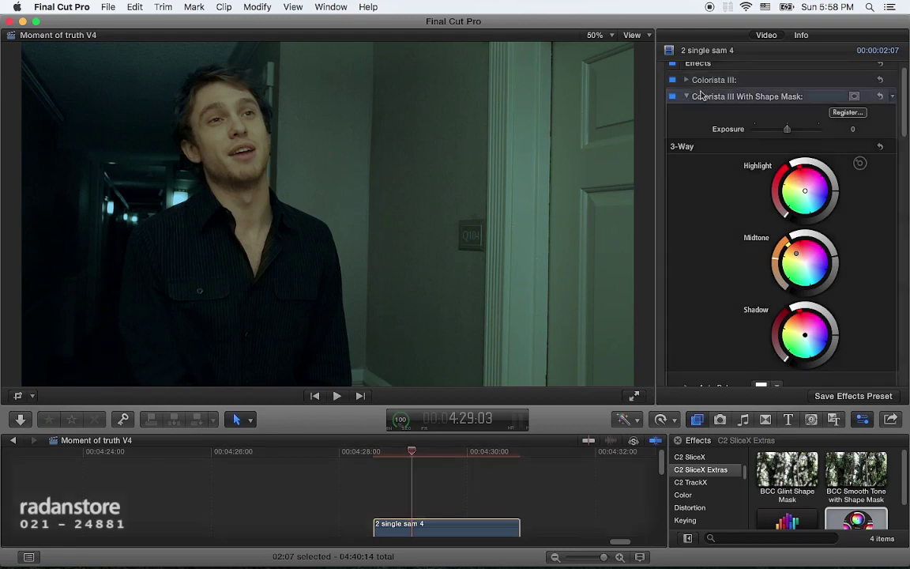
Scrub between 4:29:01 and 4:30:10 to verify the SliceX mask tracks the face.
click(432, 452)
drag(451, 452, 481, 452)
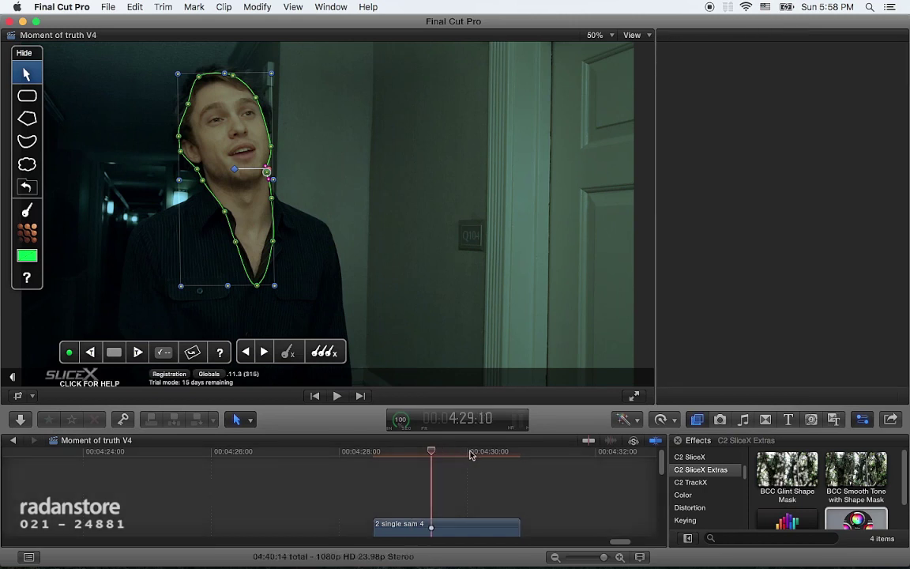
click(493, 456)
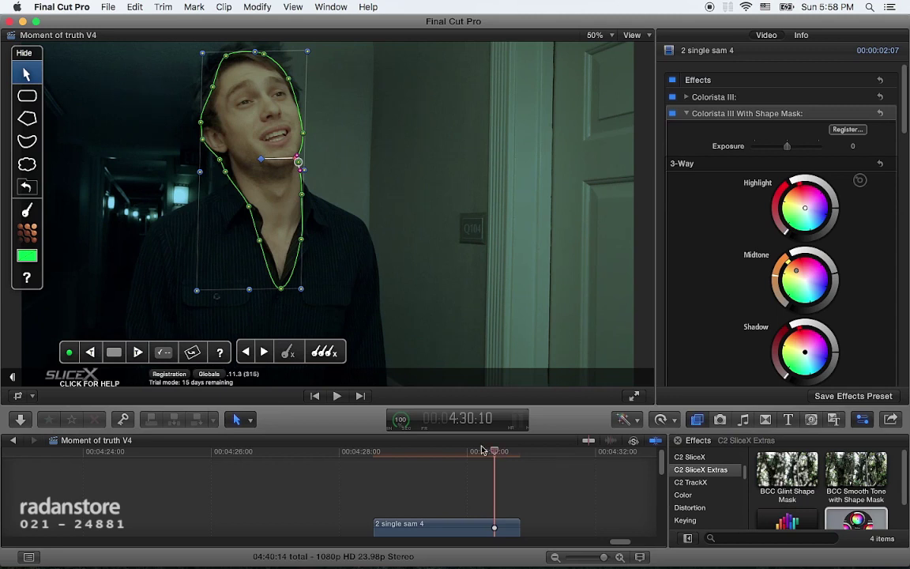
click(423, 453)
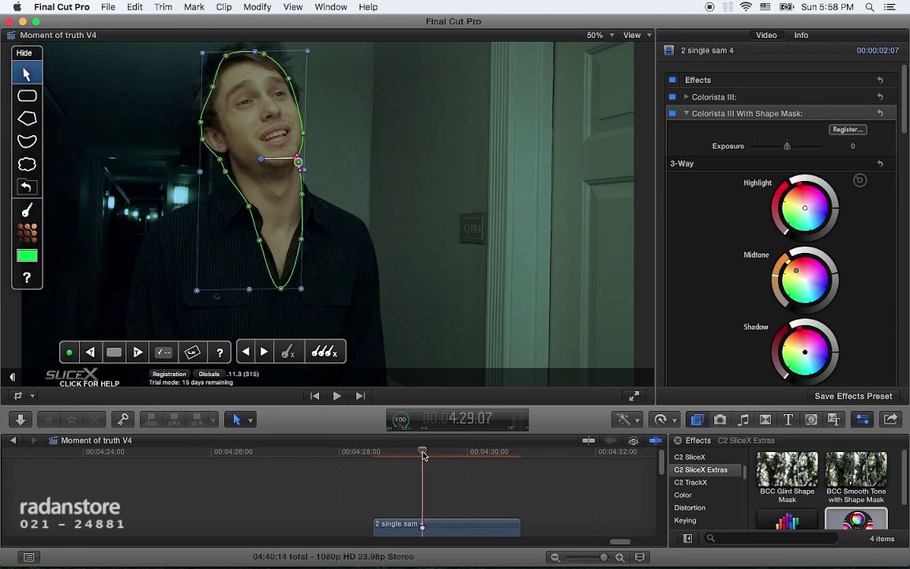
drag(424, 453, 408, 457)
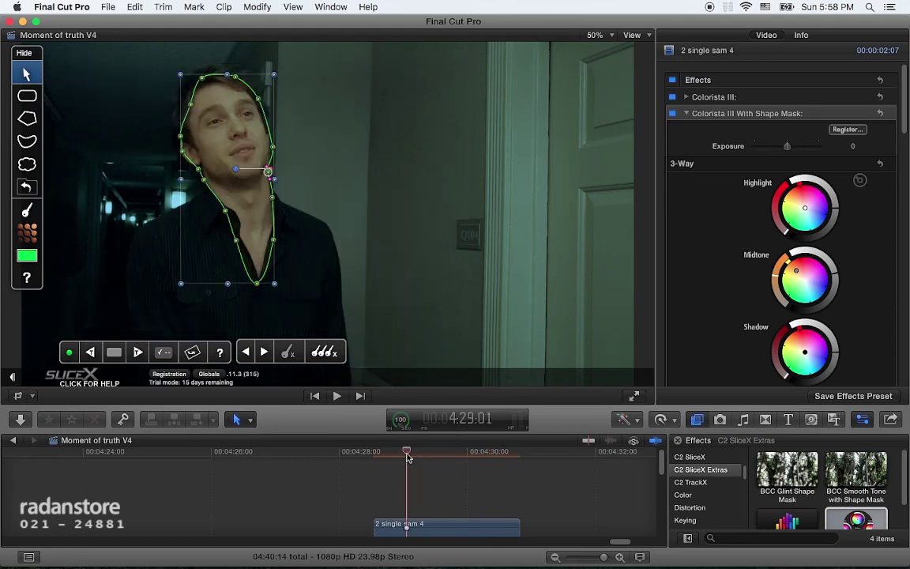
Collapse Colorista III With Shape Mask to hide the mask overlay, then move to 4:29:22.
click(687, 114)
click(711, 140)
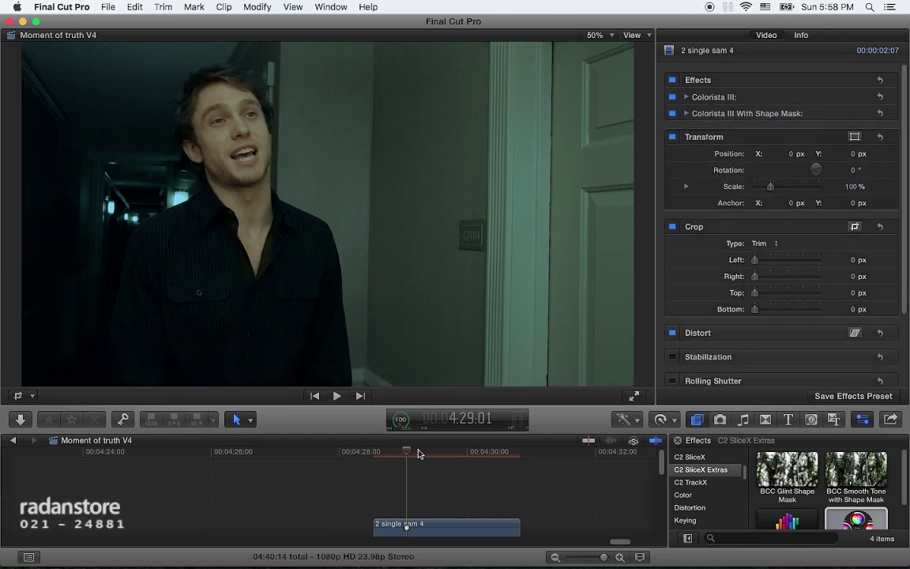
drag(446, 453, 466, 455)
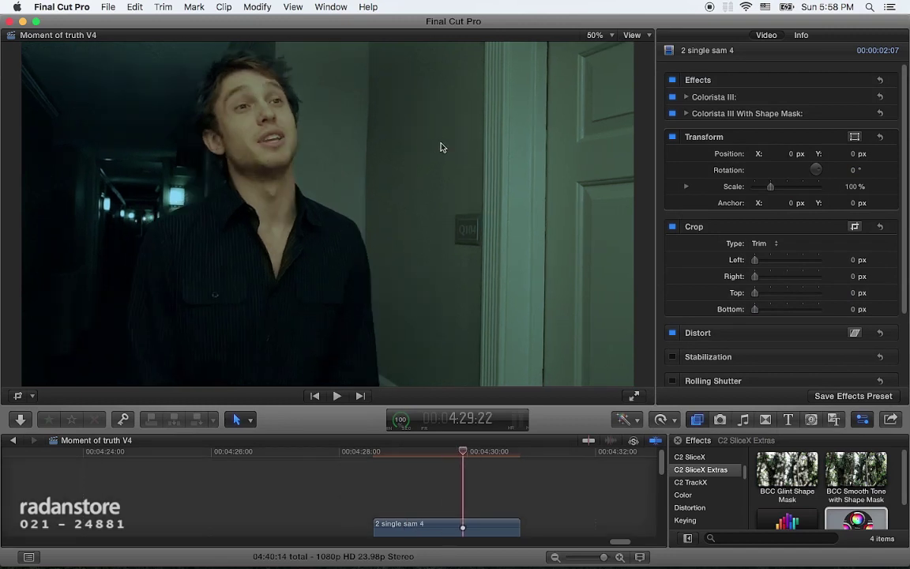
click(672, 81)
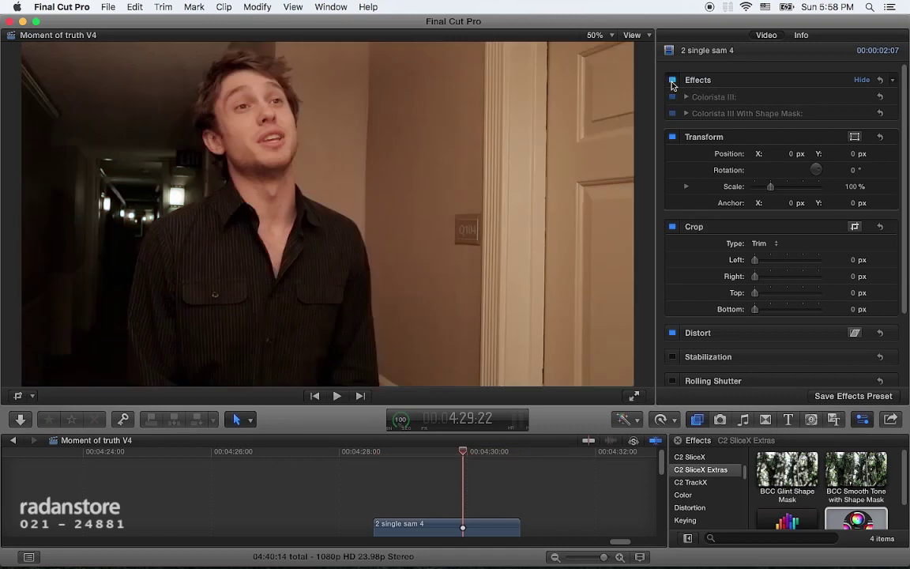
click(673, 81)
click(672, 81)
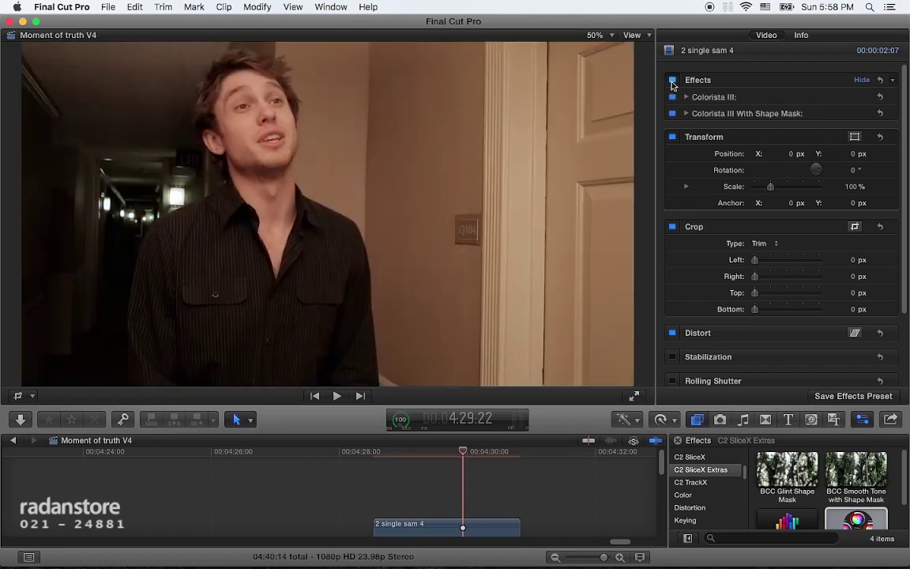
click(672, 81)
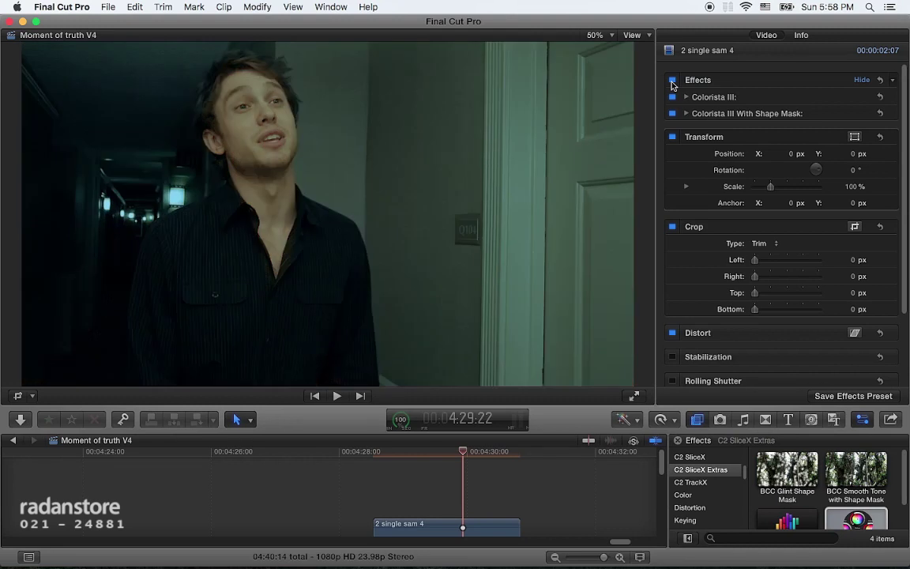
click(479, 451)
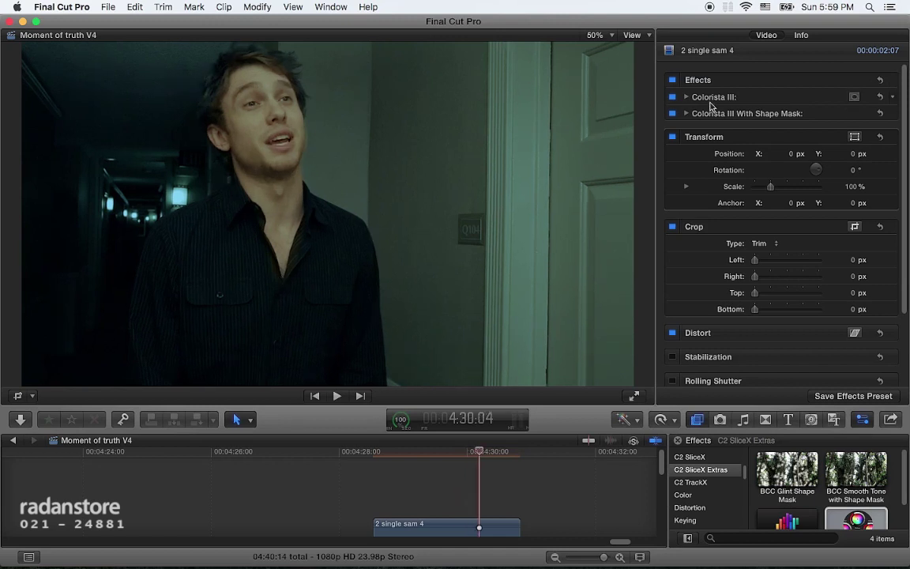
Lower the saturation of Colorista III With Shape Mask to -22.
click(686, 113)
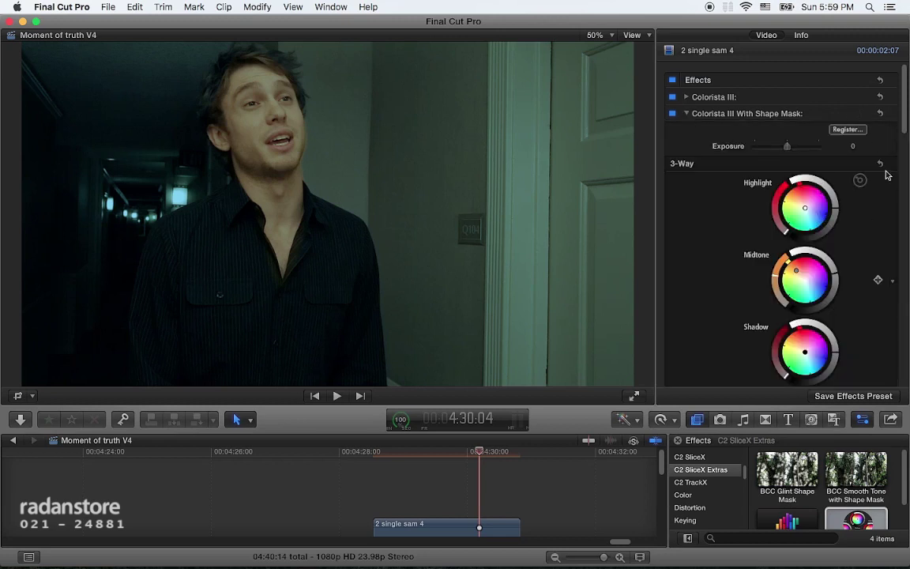
scroll(814, 115, down, 3)
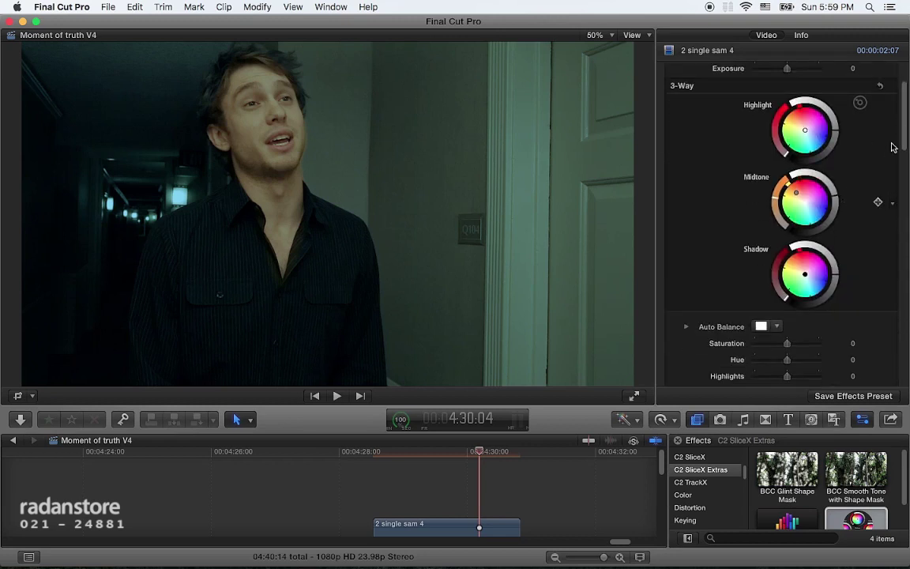
scroll(790, 181, down, 3)
mouse_move(791, 280)
mouse_down()
mouse_move(803, 280)
mouse_move(780, 284)
mouse_up()
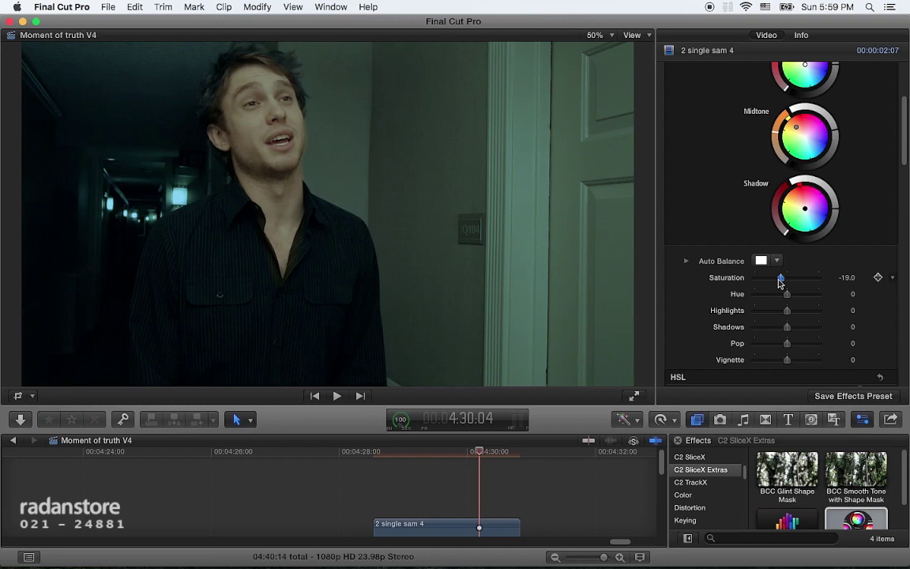
drag(780, 283, 778, 282)
Preview the Colorista III effect thumbnail in the Effects browser.
scroll(870, 189, up, 2)
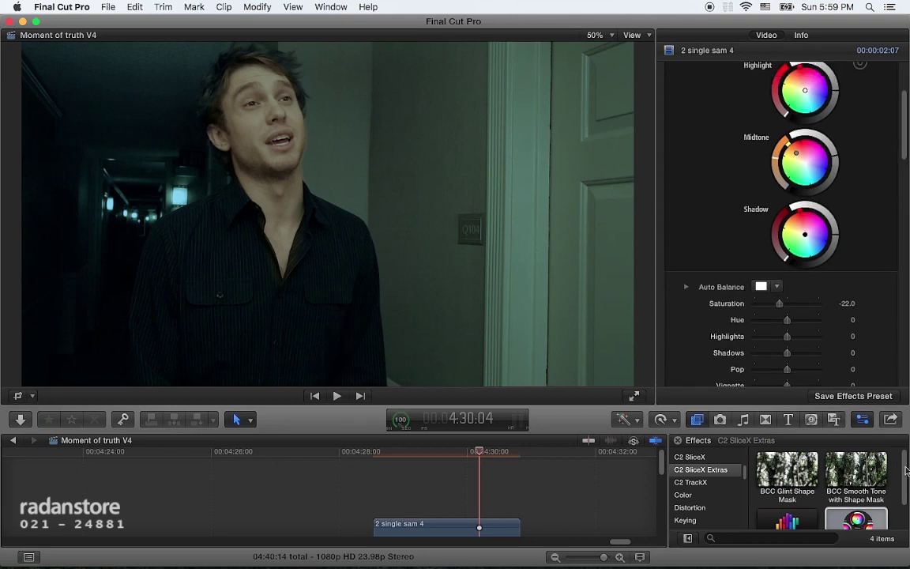
scroll(838, 494, down, 2)
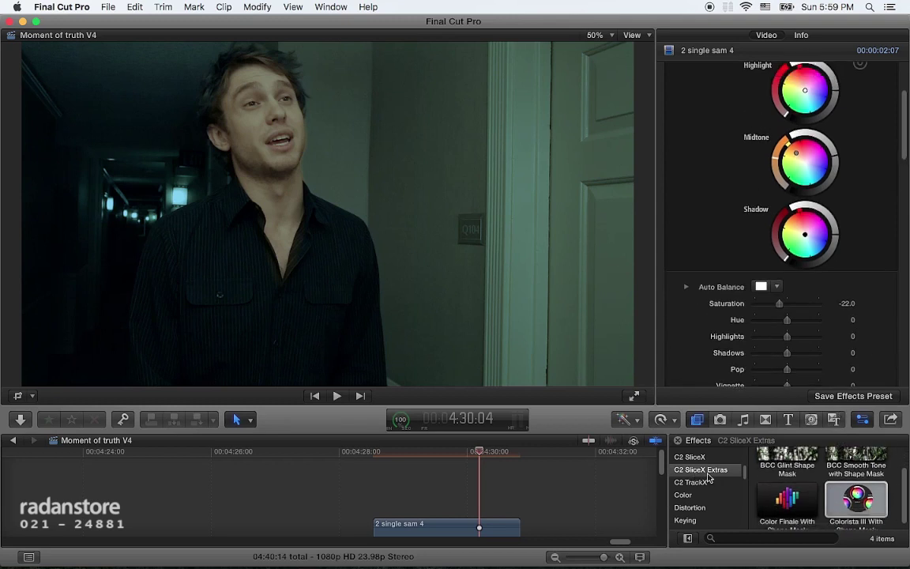
click(868, 509)
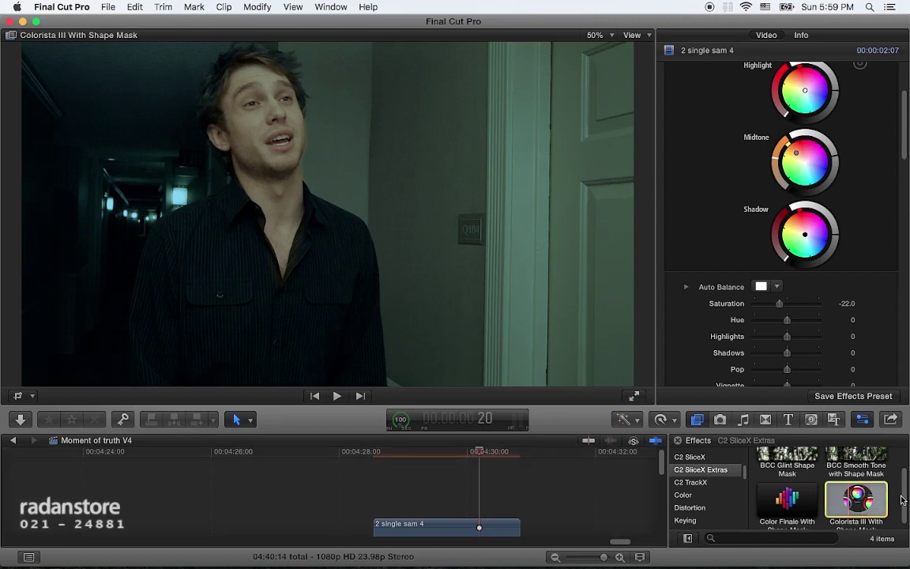